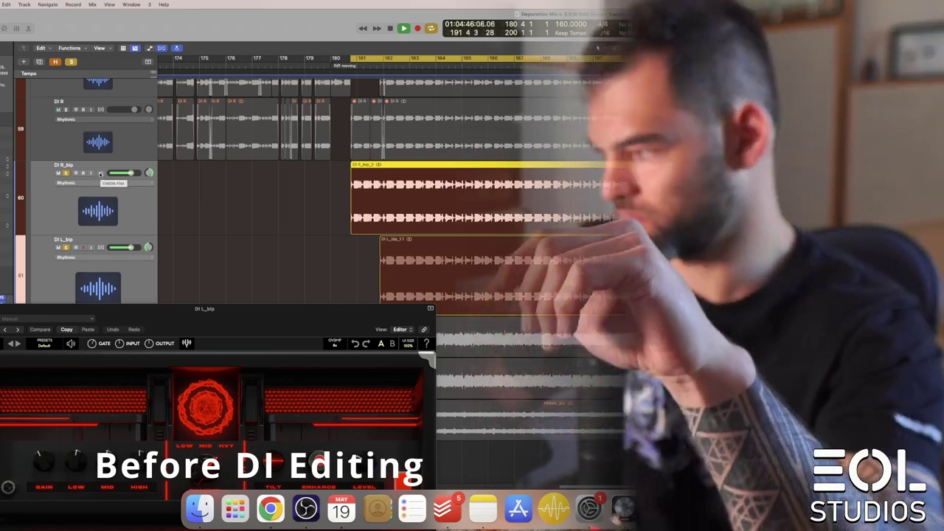
Stop the unedited DI playback and play the flex-edited DI regions to compare them
{"action": "key", "text": "space"}
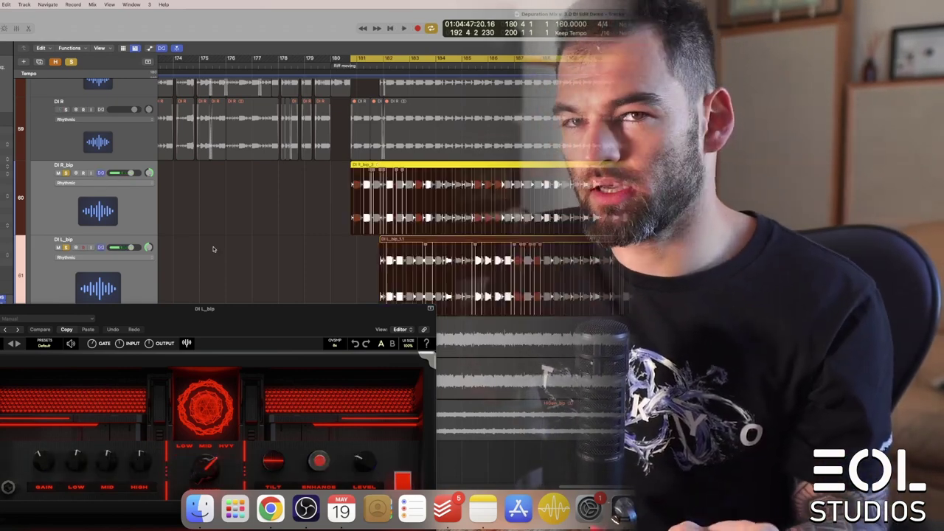
{"action": "key", "text": "space"}
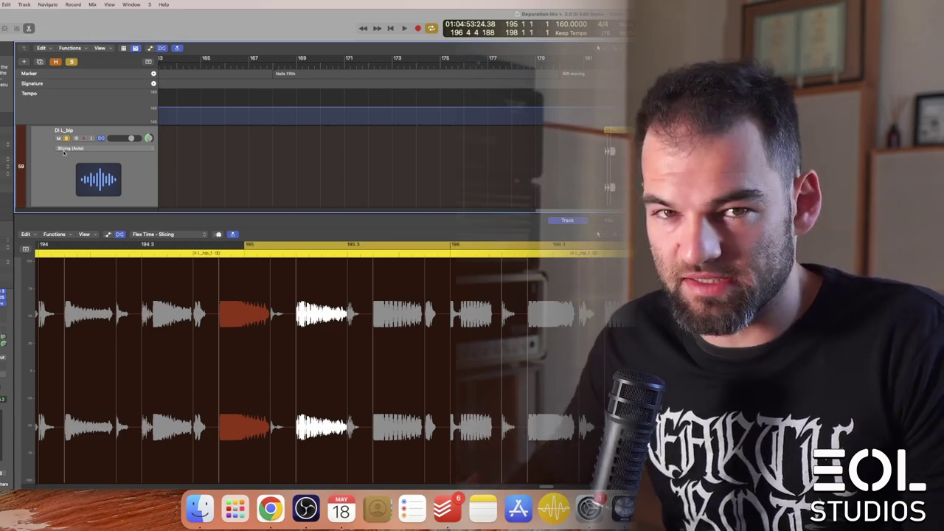
Audition the sliced DI, switch DI L_bip's flex mode to Rhythmic, then audition it again
{"action": "key", "text": "space"}
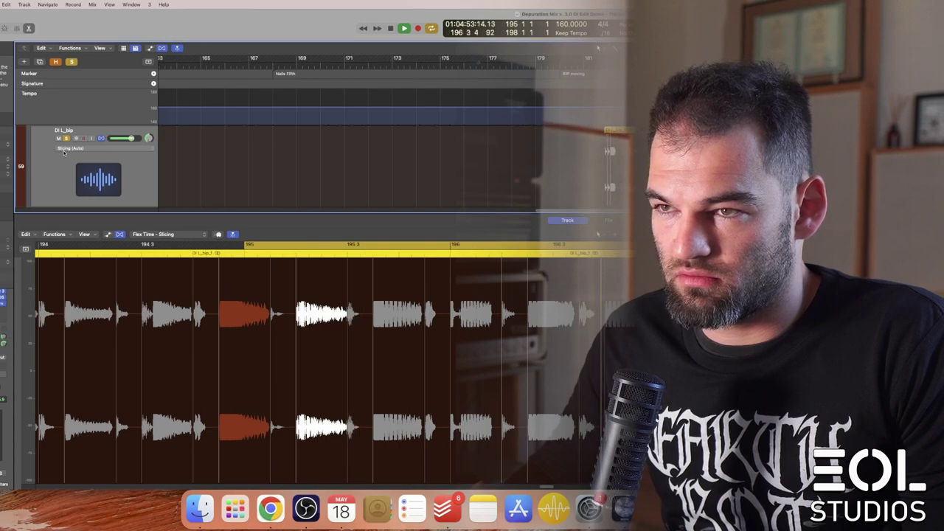
{"action": "key", "text": "space"}
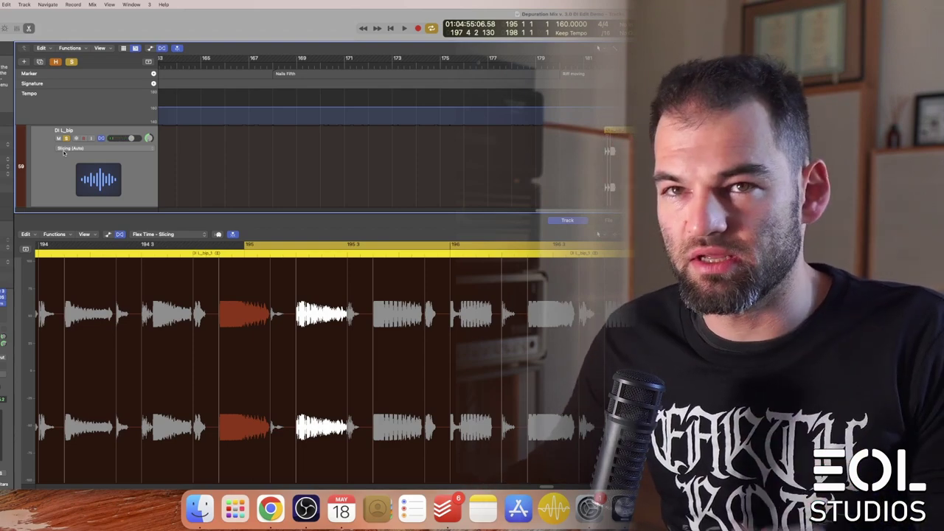
{"action": "left_click", "coordinate": [108, 149]}
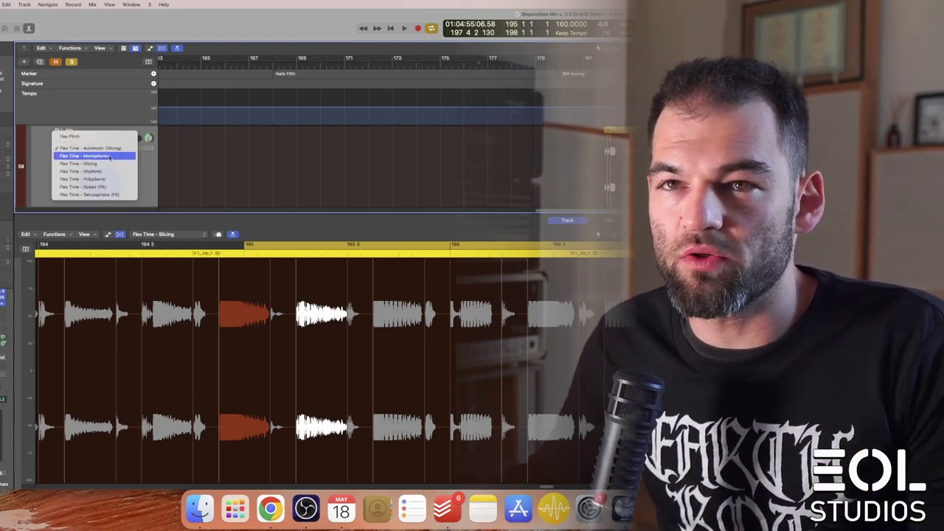
{"action": "left_click", "coordinate": [110, 171]}
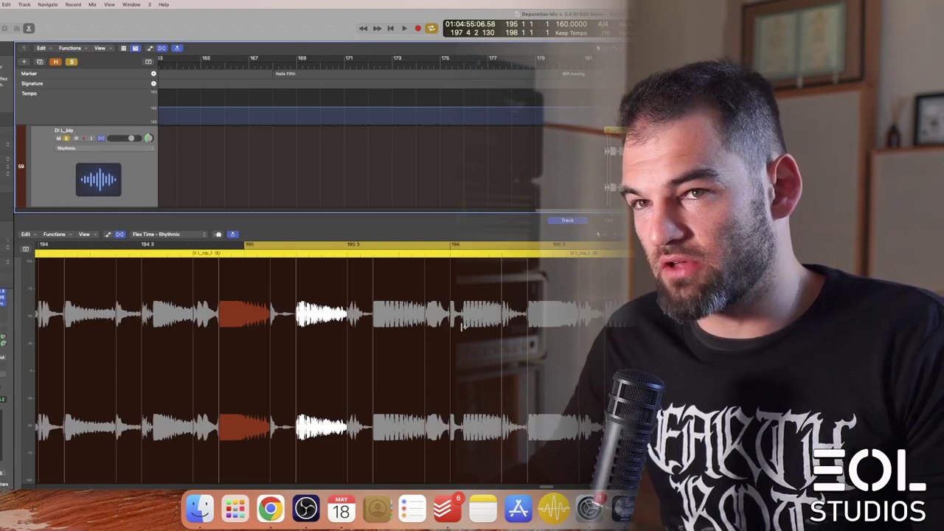
{"action": "key", "text": "space"}
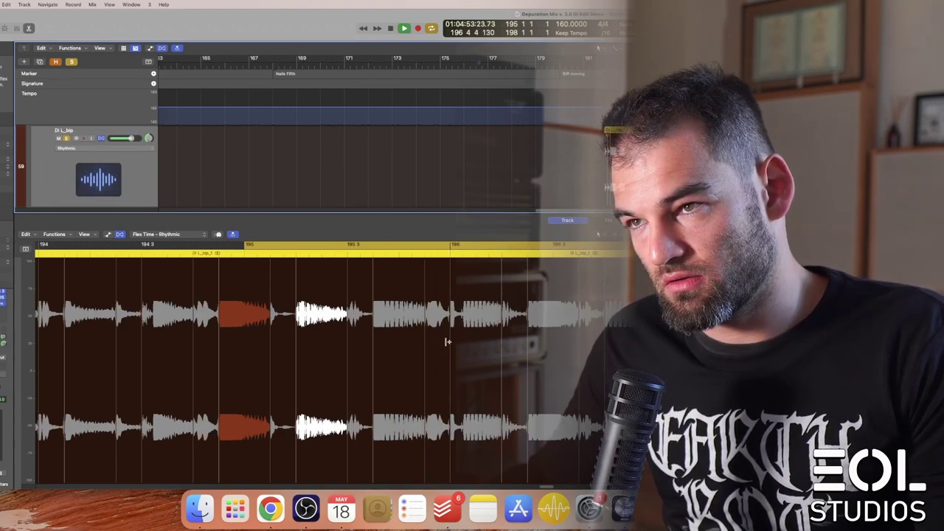
{"action": "key", "text": "space"}
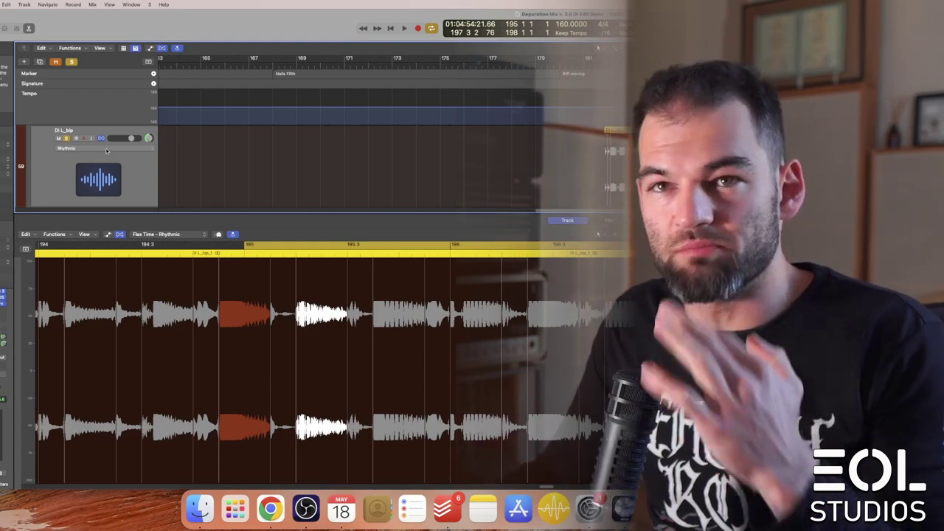
Trial Polyphonic flex mode on the DI track with a playback, then return it to Rhythmic
{"action": "left_click", "coordinate": [106, 150]}
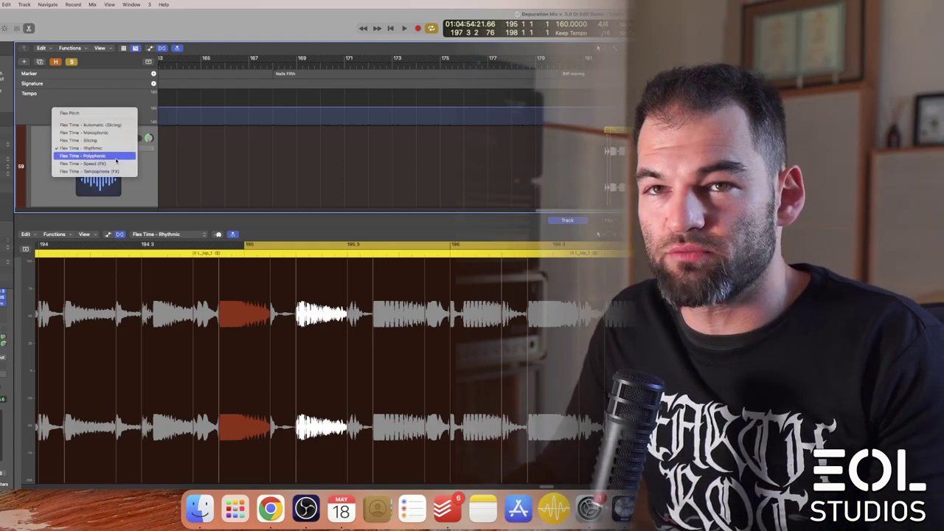
{"action": "left_click", "coordinate": [116, 157]}
{"action": "key", "text": "space"}
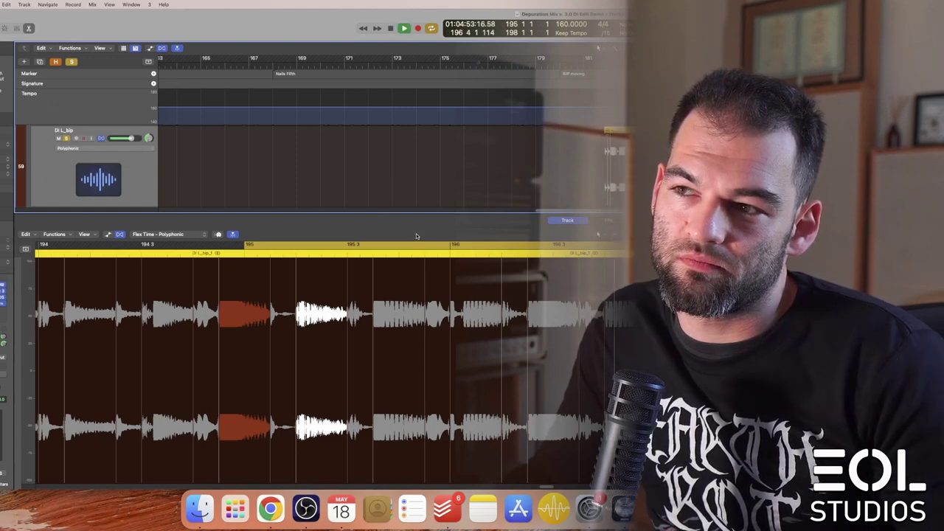
{"action": "key", "text": "space"}
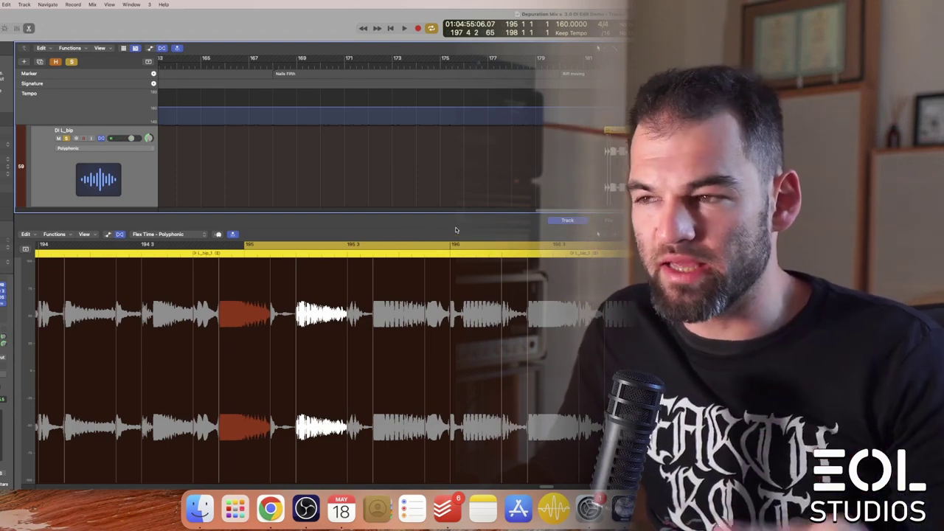
{"action": "left_click", "coordinate": [86, 149]}
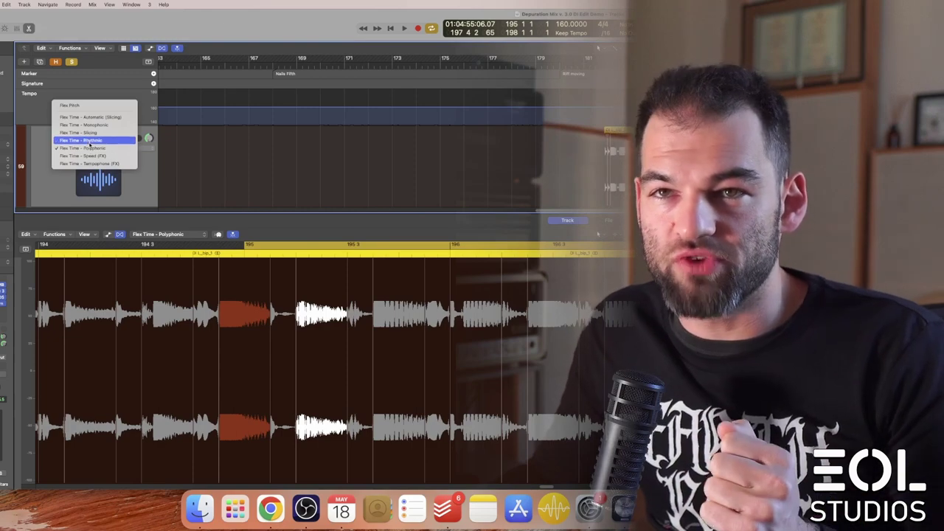
{"action": "left_click", "coordinate": [82, 140]}
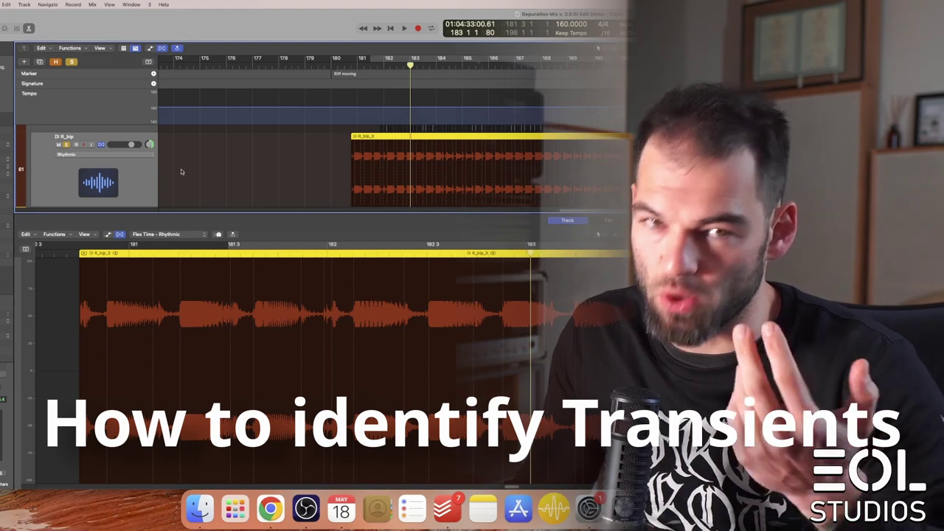
Keep Rhythmic flex mode and open DI R_bip_3.aif in the Audio File Editor
{"action": "left_click", "coordinate": [79, 156]}
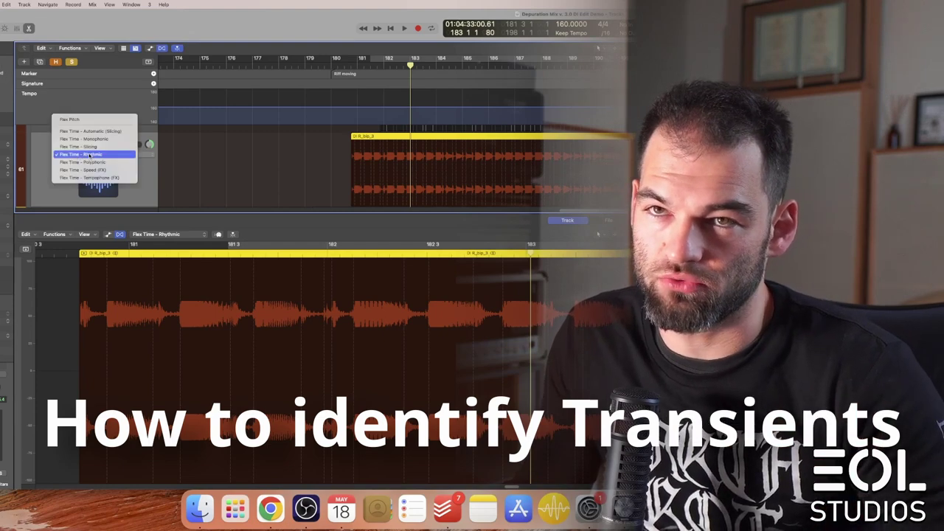
{"action": "left_click", "coordinate": [90, 154]}
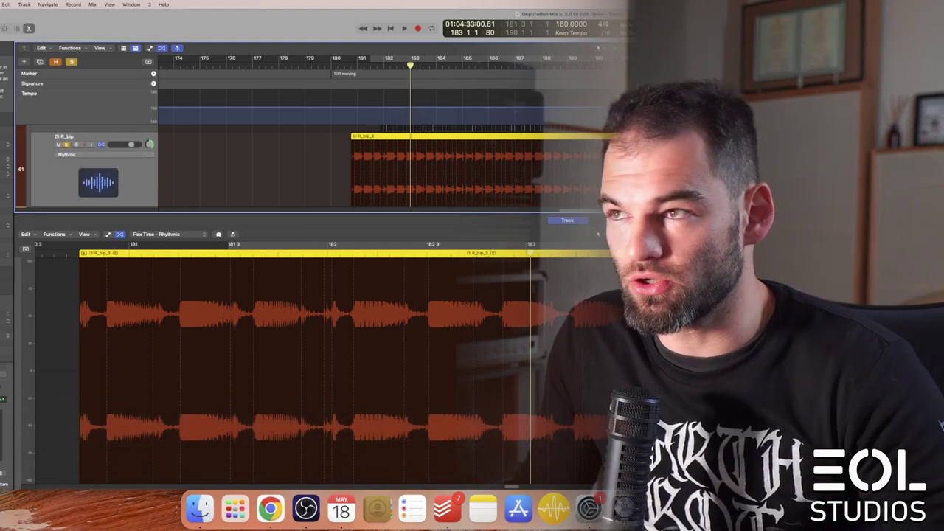
{"action": "double_click", "coordinate": [540, 360]}
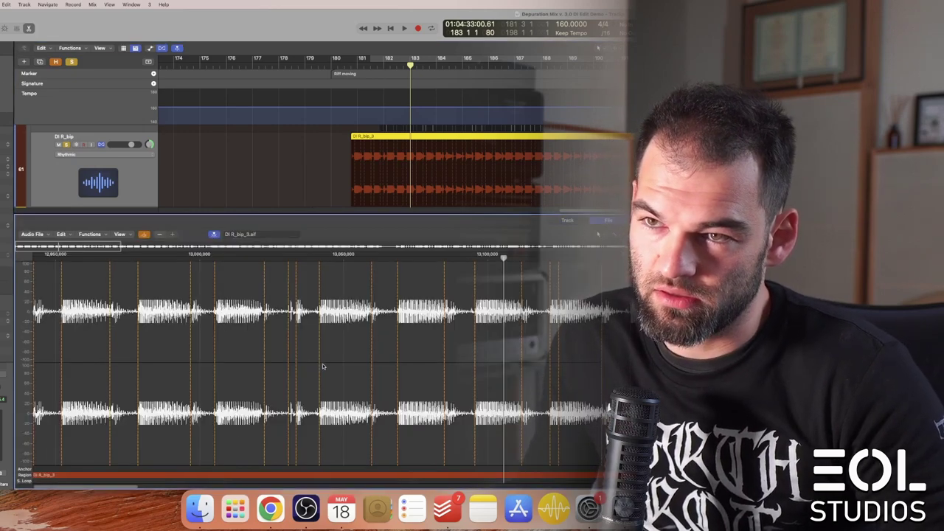
{"action": "scroll", "coordinate": [322, 366], "scroll_direction": "right", "scroll_amount": 1}
{"action": "scroll", "coordinate": [74, 347], "scroll_direction": "left", "scroll_amount": 1}
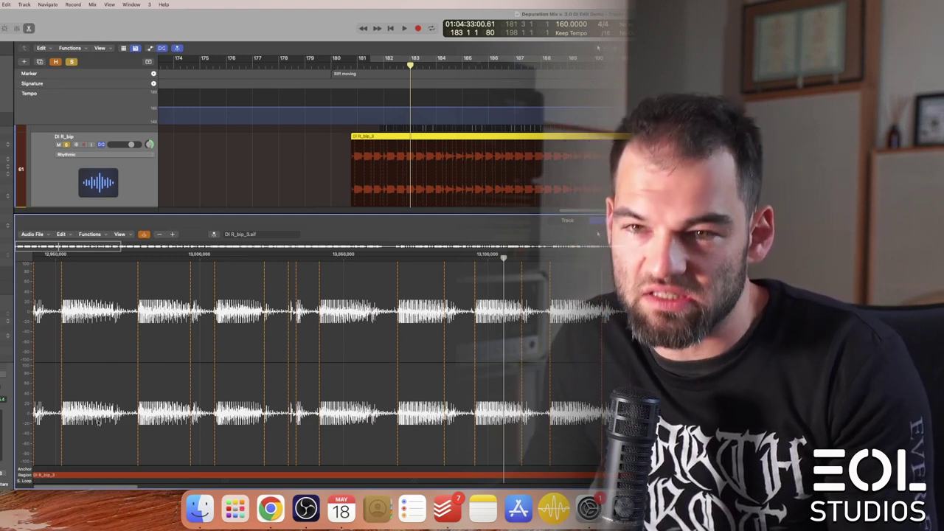
Detect more transients, set a cycle from bar 181 to 198, and audition it
{"action": "left_click", "coordinate": [173, 234]}
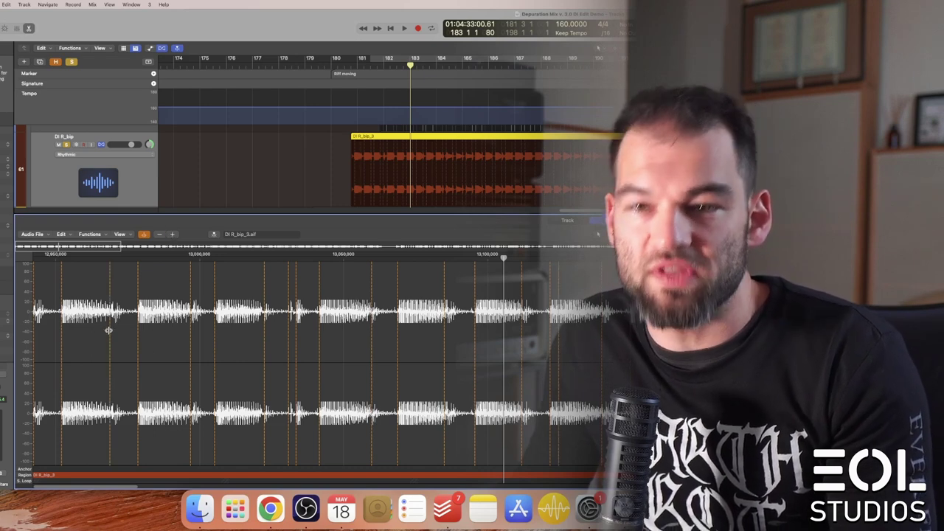
{"action": "mouse_move", "coordinate": [381, 70]}
{"action": "left_mouse_down"}
{"action": "mouse_move", "coordinate": [324, 77]}
{"action": "mouse_move", "coordinate": [351, 74]}
{"action": "left_mouse_up"}
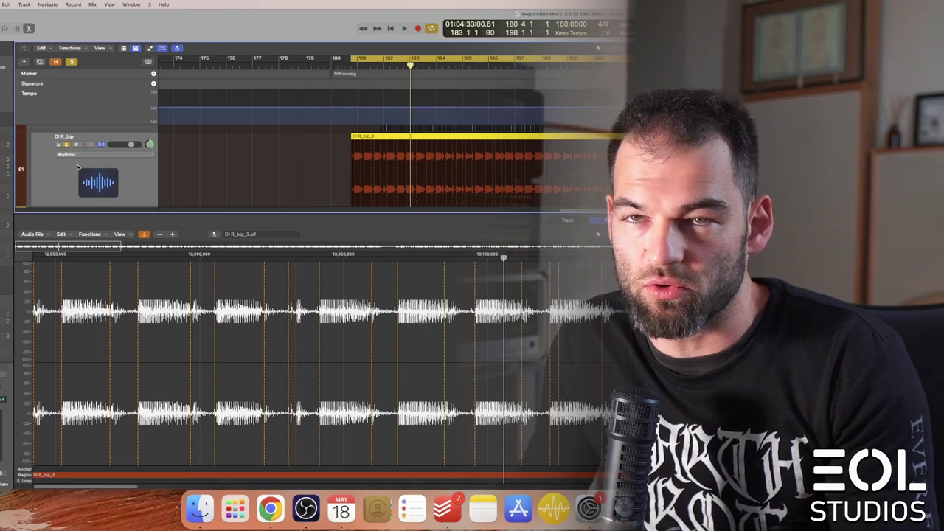
{"action": "key", "text": "space"}
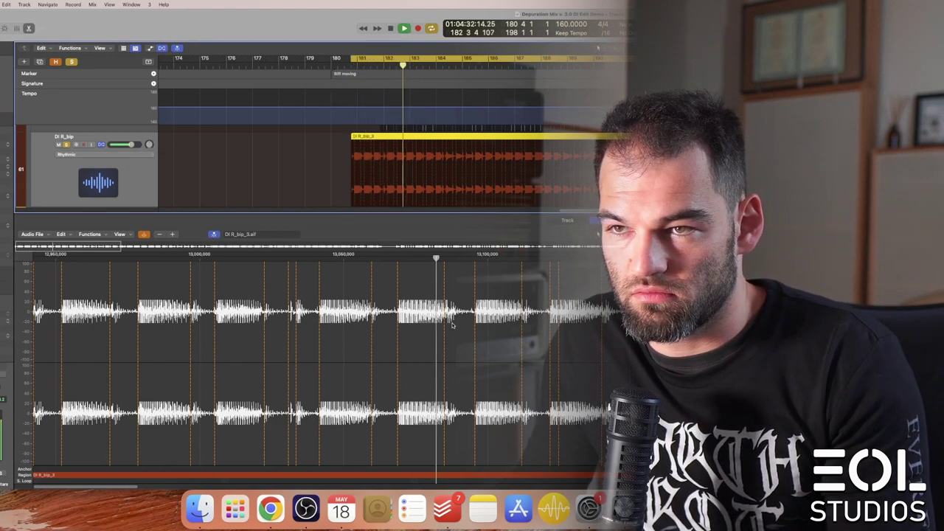
{"action": "key", "text": "space"}
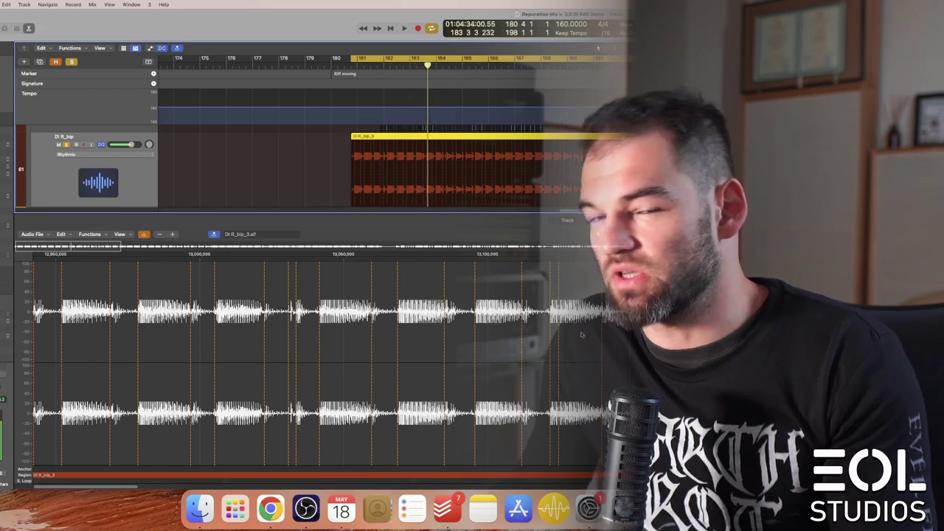
{"action": "scroll", "coordinate": [315, 366], "scroll_direction": "right", "scroll_amount": 5}
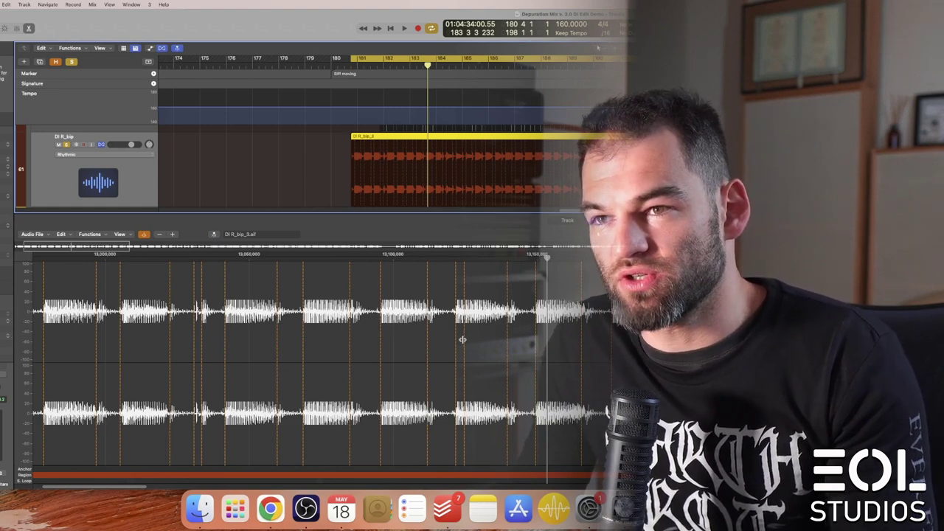
Scroll through the DI R_bip_3 audio file, then show the region's Flex Time Rhythmic view
{"action": "left_click", "coordinate": [463, 340]}
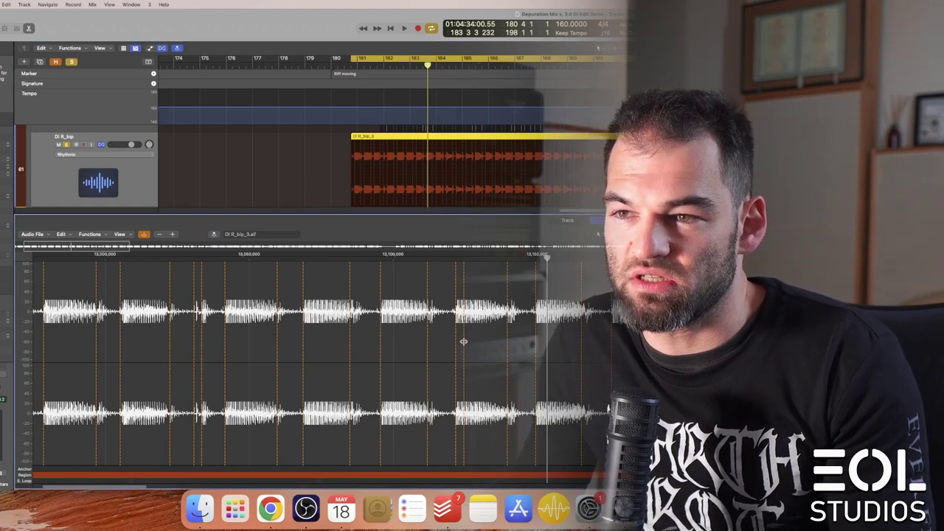
{"action": "scroll", "coordinate": [463, 339], "scroll_direction": "right", "scroll_amount": 5}
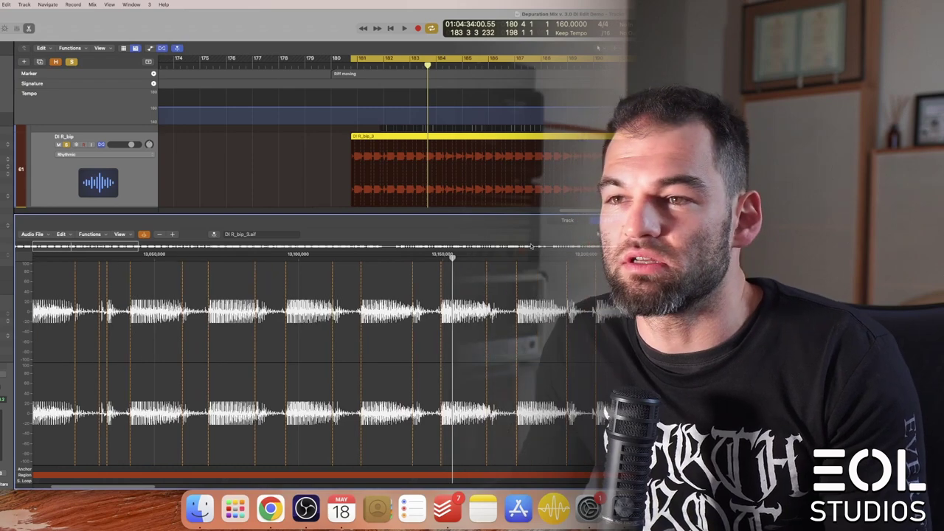
{"action": "scroll", "coordinate": [587, 358], "scroll_direction": "right", "scroll_amount": 15}
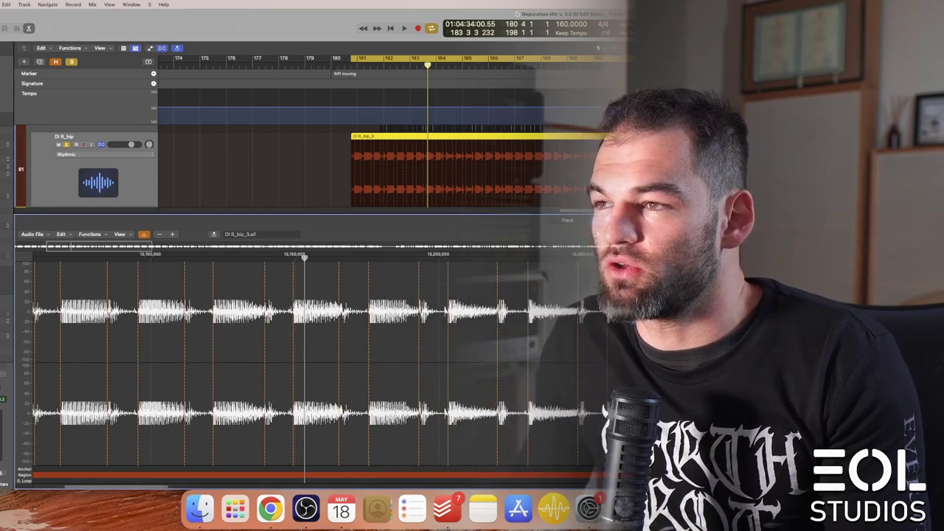
{"action": "scroll", "coordinate": [310, 362], "scroll_direction": "right", "scroll_amount": 6}
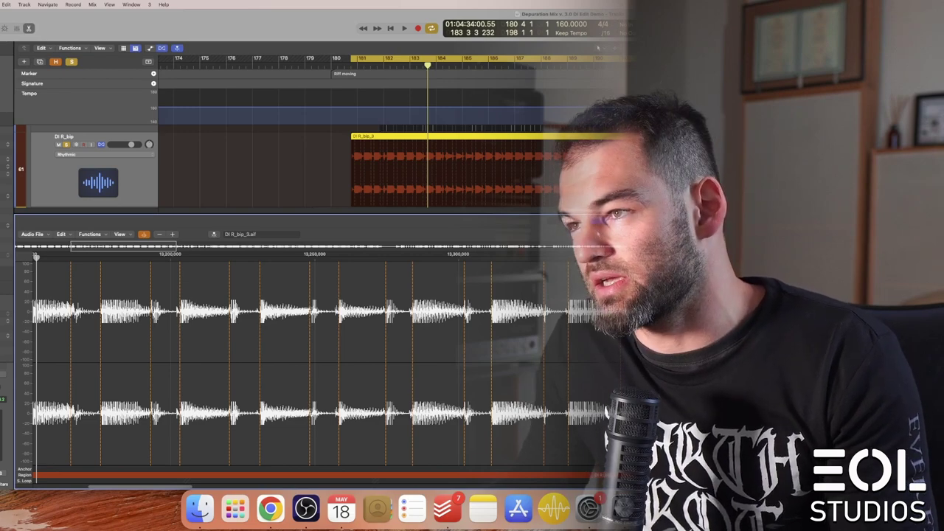
{"action": "scroll", "coordinate": [300, 361], "scroll_direction": "right", "scroll_amount": 10}
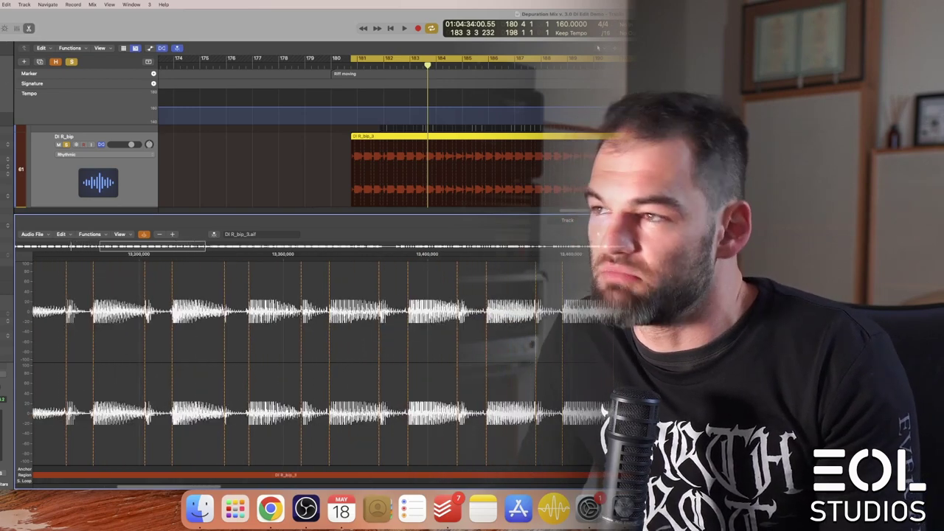
{"action": "scroll", "coordinate": [300, 361], "scroll_direction": "right", "scroll_amount": 3}
{"action": "scroll", "coordinate": [299, 362], "scroll_direction": "right", "scroll_amount": 15}
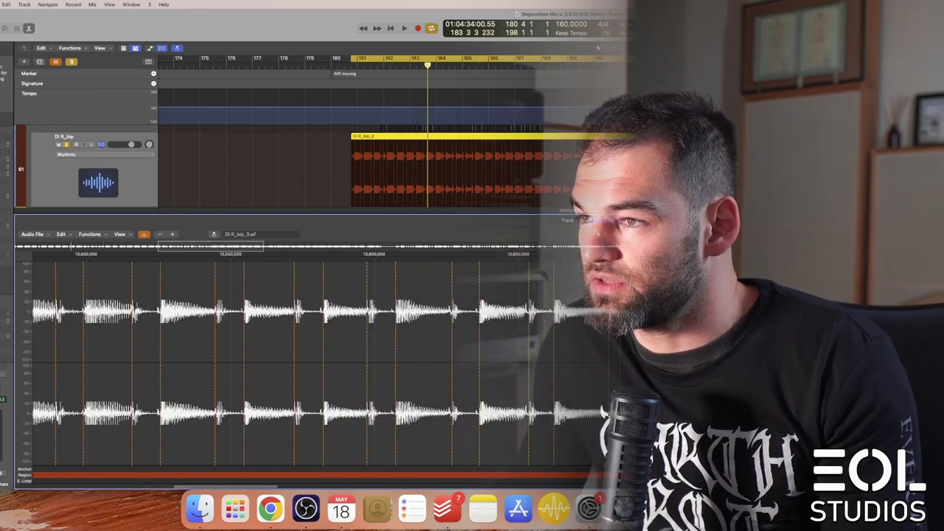
{"action": "scroll", "coordinate": [299, 361], "scroll_direction": "right", "scroll_amount": 15}
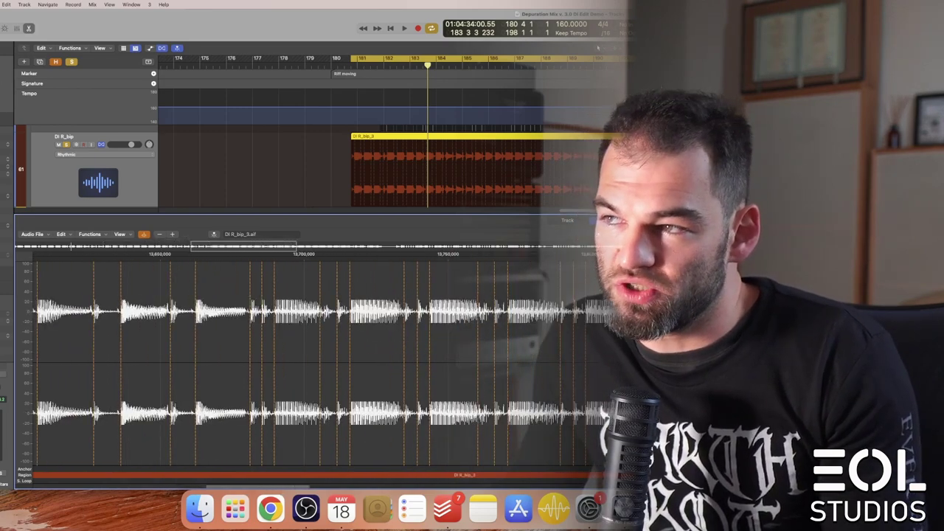
{"action": "scroll", "coordinate": [300, 362], "scroll_direction": "right", "scroll_amount": 15}
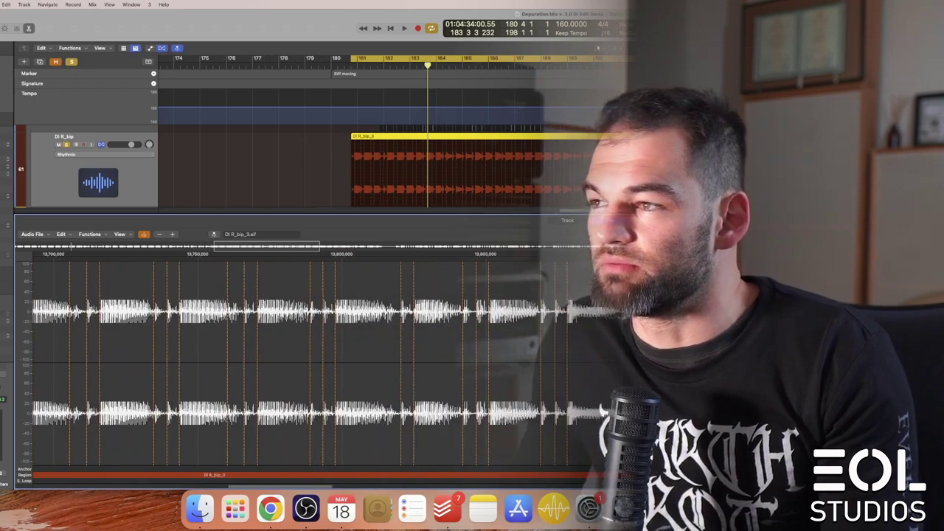
{"action": "scroll", "coordinate": [300, 361], "scroll_direction": "right", "scroll_amount": 15}
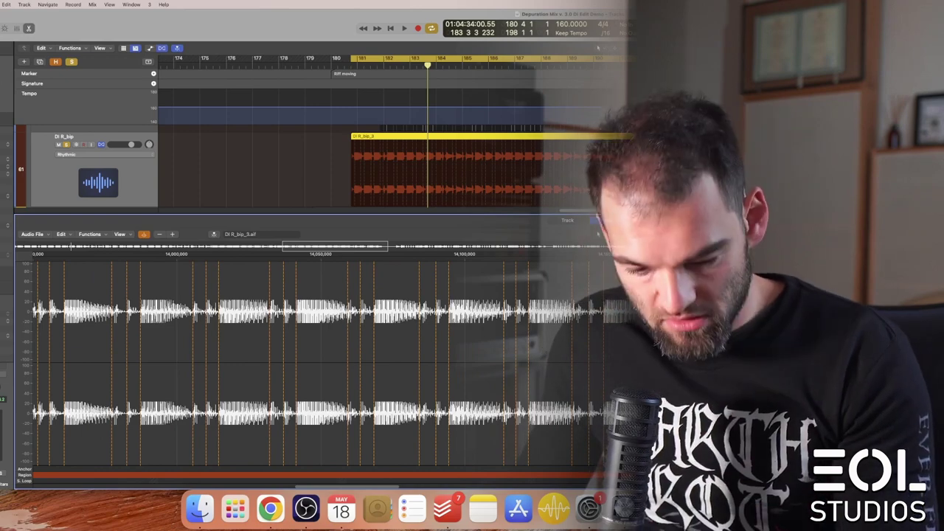
{"action": "left_click", "coordinate": [567, 220]}
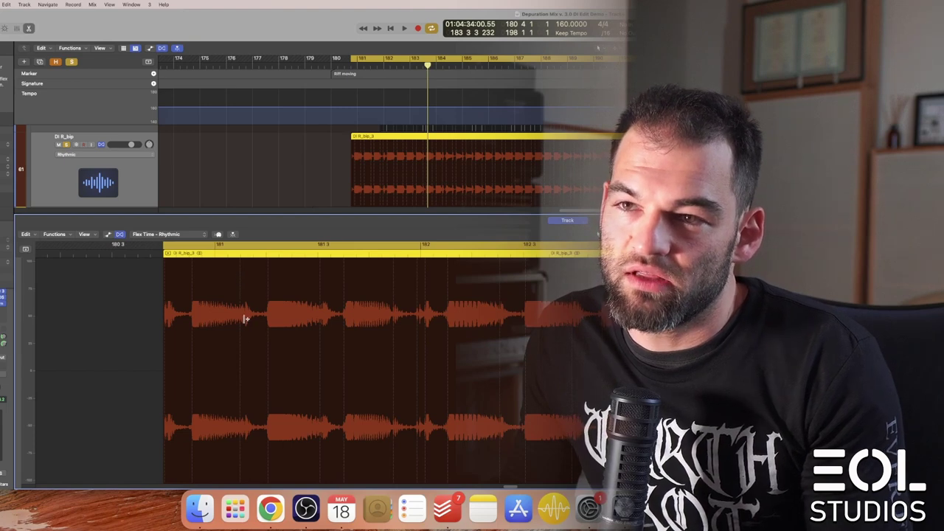
{"action": "left_click", "coordinate": [242, 256]}
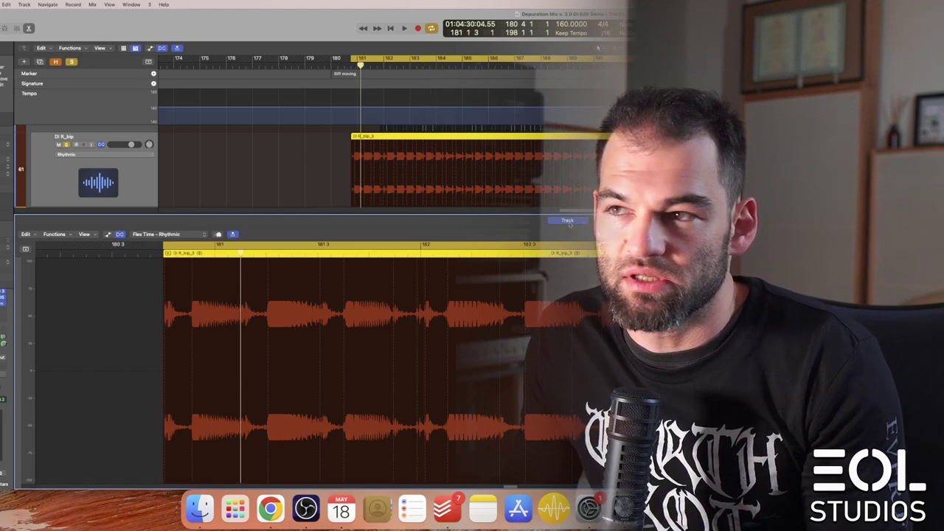
{"action": "left_click", "coordinate": [586, 220]}
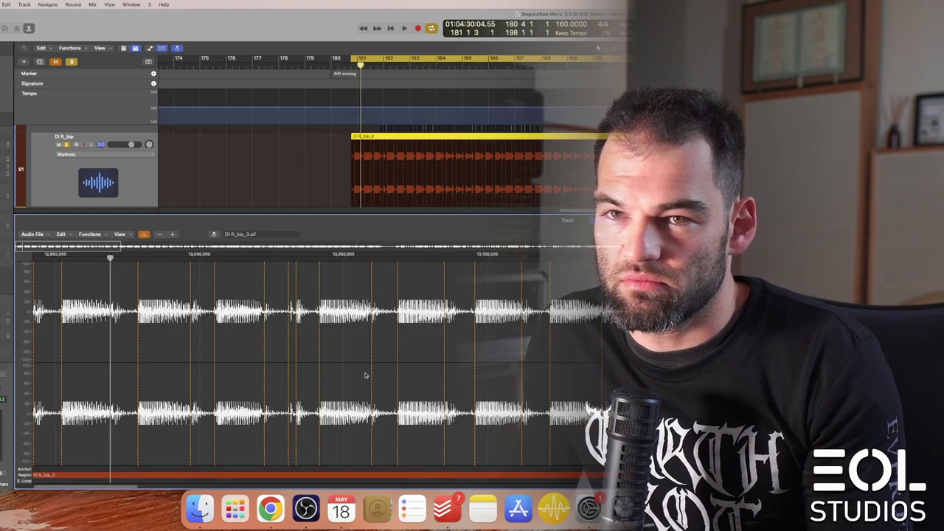
{"action": "scroll", "coordinate": [106, 346], "scroll_direction": "up", "scroll_amount": 5}
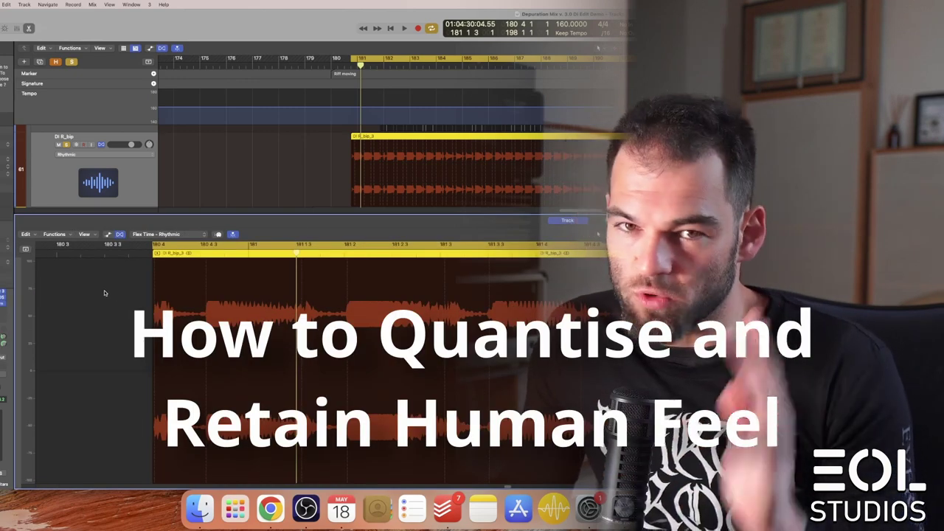
{"action": "right_click", "coordinate": [106, 293]}
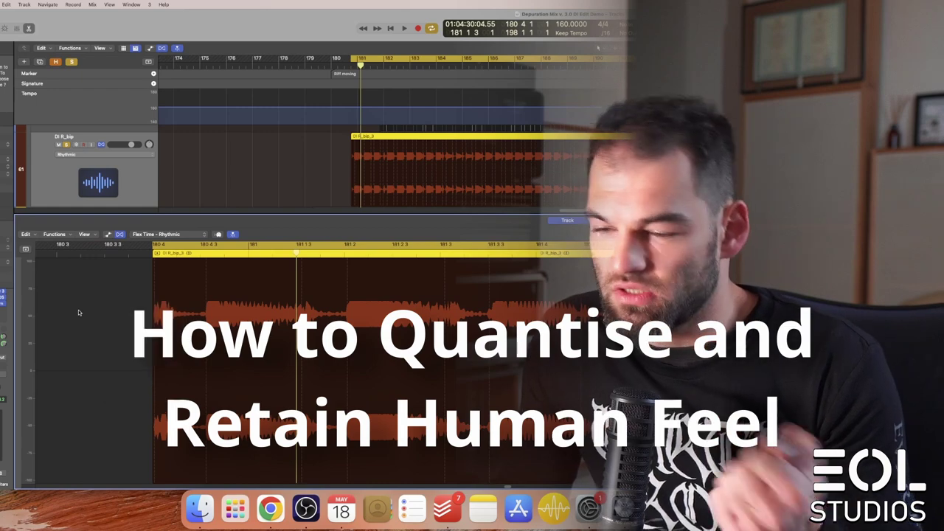
Dismiss the shortcut menu and choose 1/16 Note from the region's Quantize pop-up
{"action": "left_click", "coordinate": [78, 309]}
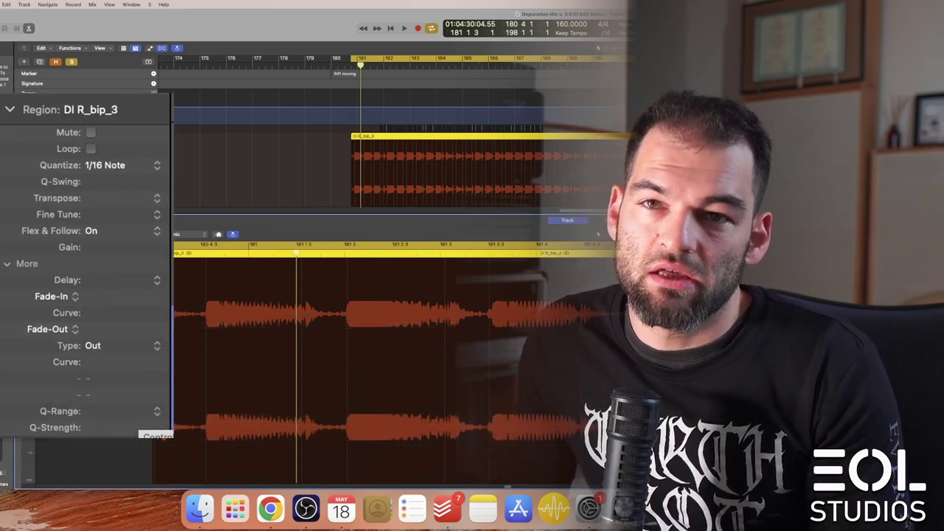
{"action": "left_click", "coordinate": [96, 87]}
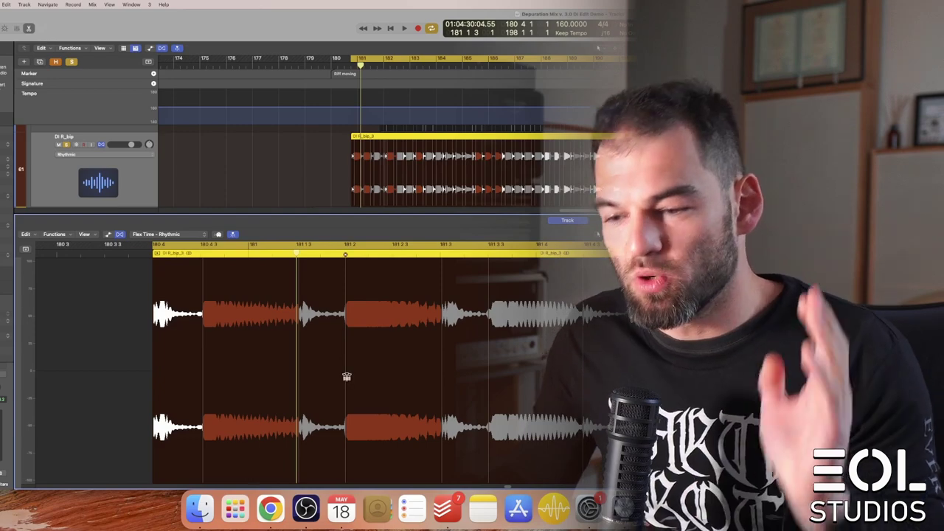
Place the playhead at bar 181 beat 2 and audition a flex marker nudged slightly later
{"action": "left_click", "coordinate": [345, 254]}
{"action": "key", "text": "super+Right"}
{"action": "key", "text": "super+Right"}
{"action": "key", "text": "super+Right"}
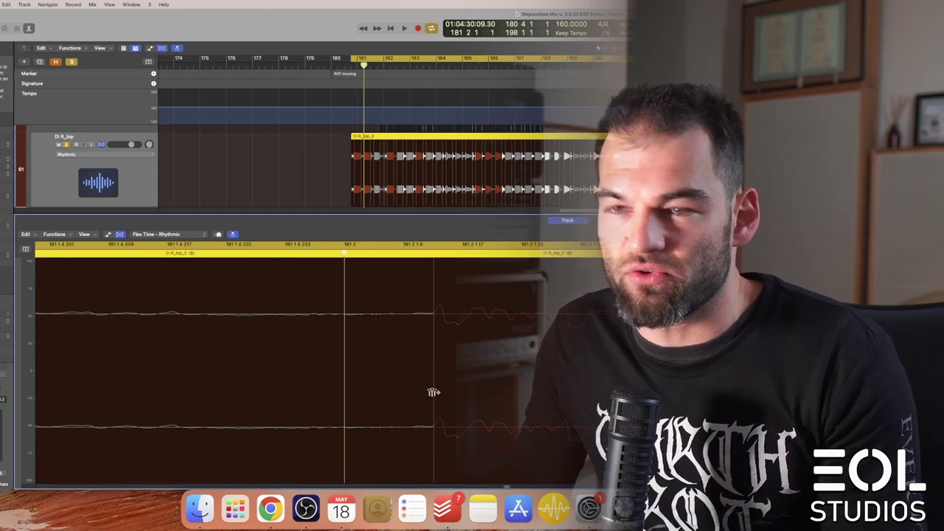
{"action": "key", "text": "super+Left"}
{"action": "key", "text": "super+Left"}
{"action": "key", "text": "super+Left"}
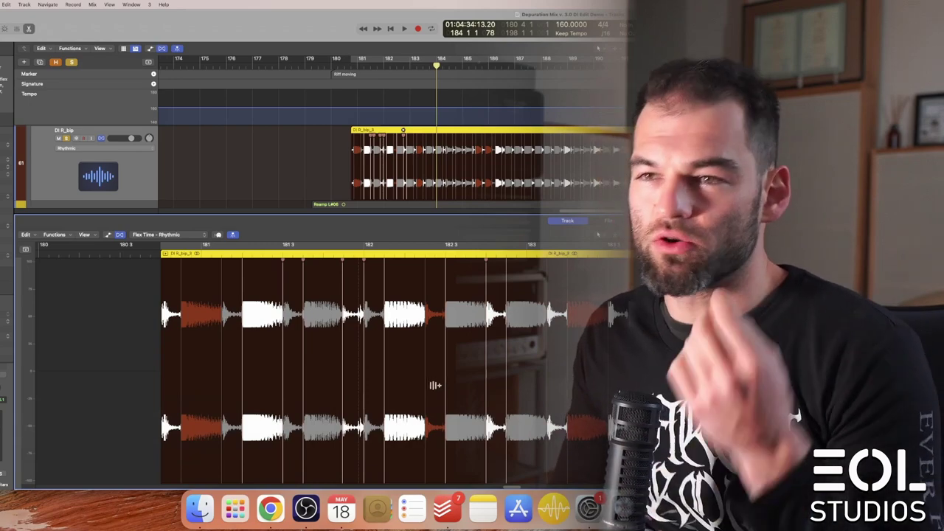
{"action": "left_click_drag", "start_coordinate": [435, 385], "coordinate": [446, 386]}
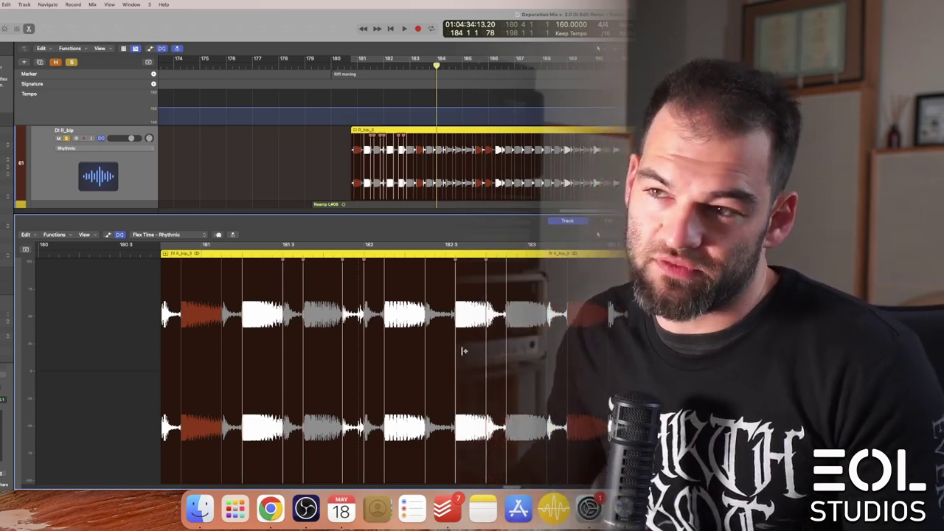
{"action": "key", "text": "shift+space"}
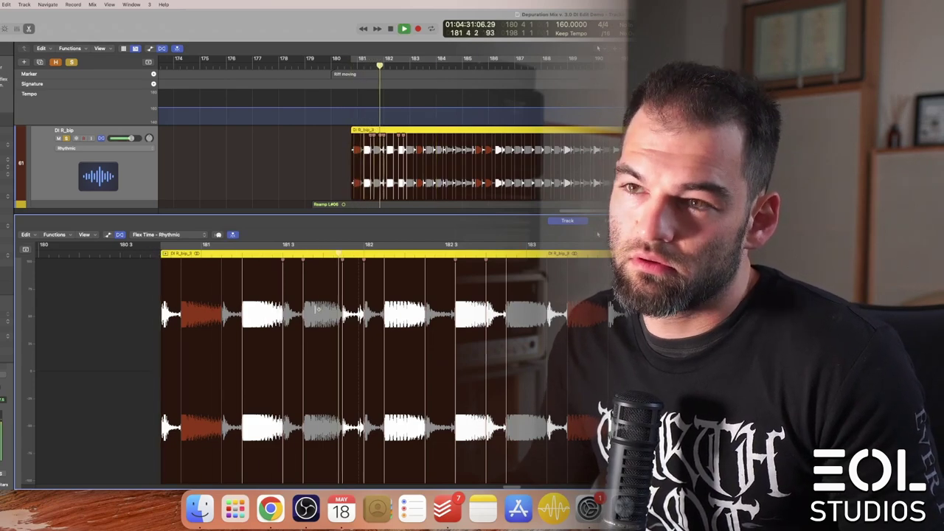
{"action": "key", "text": "space"}
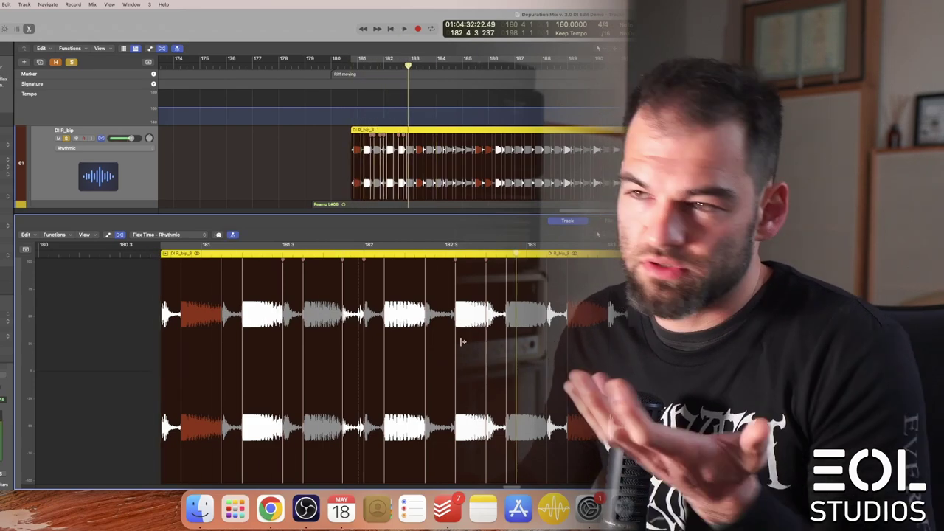
Restore the flex marker, replay the quantized region, and zoom out to bars 180–185
{"action": "left_click_drag", "start_coordinate": [456, 345], "coordinate": [445, 343]}
{"action": "left_click", "coordinate": [150, 261]}
{"action": "key", "text": "space"}
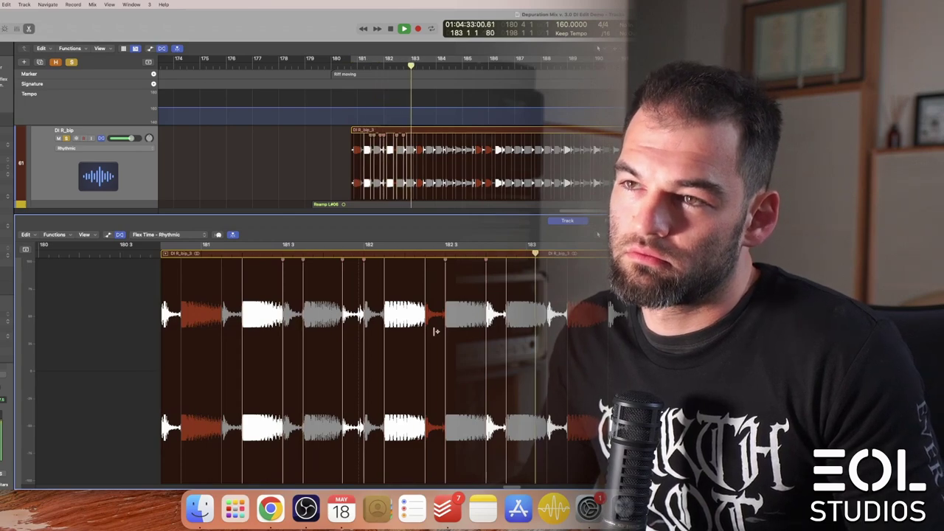
{"action": "key", "text": "space"}
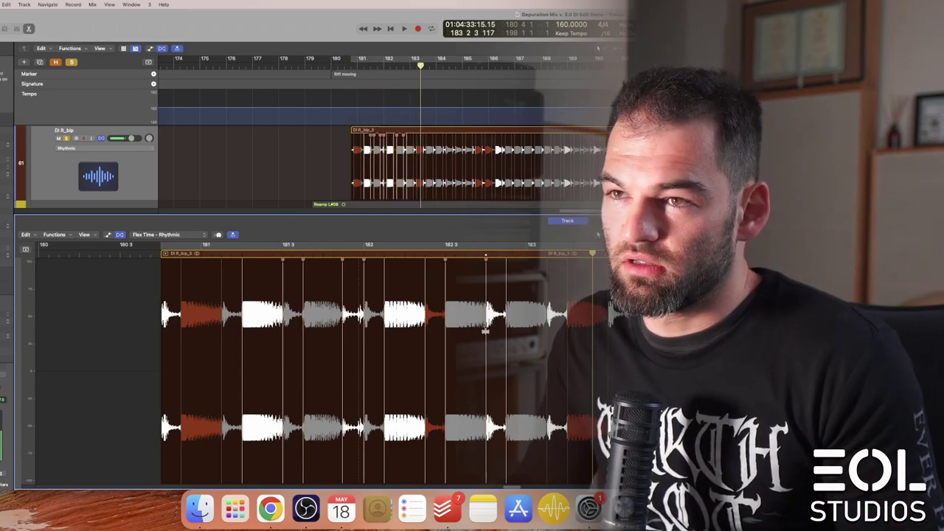
{"action": "left_click", "coordinate": [484, 332]}
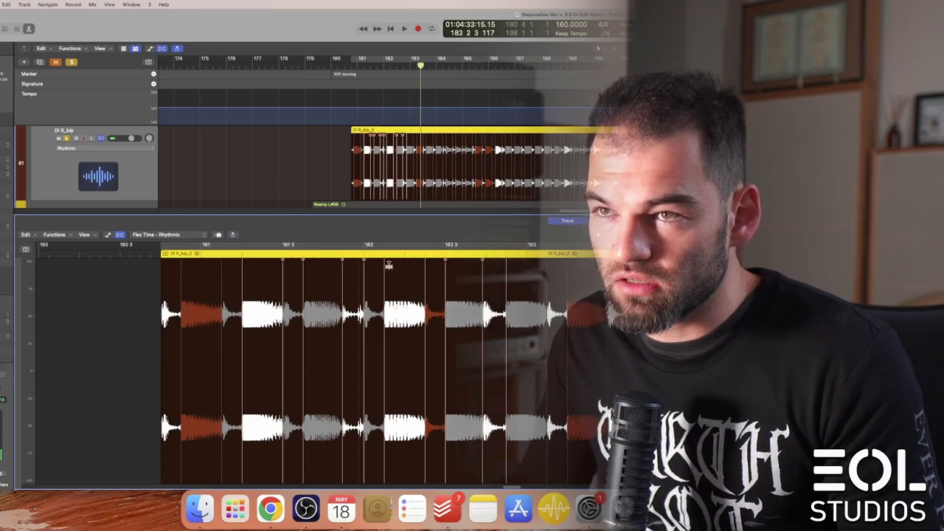
{"action": "key", "text": "super+Left"}
{"action": "key", "text": "space"}
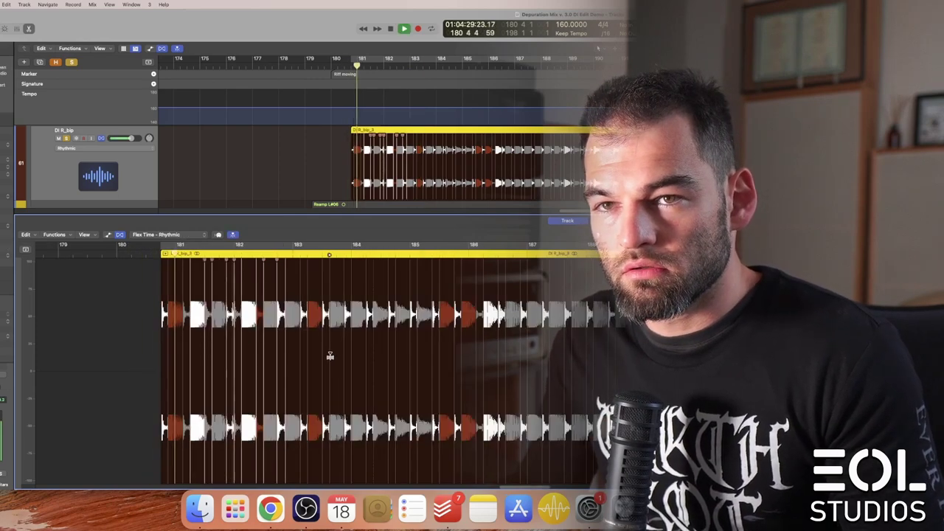
{"action": "key", "text": "super+Right"}
{"action": "key", "text": "super+Right"}
{"action": "key", "text": "super+Right"}
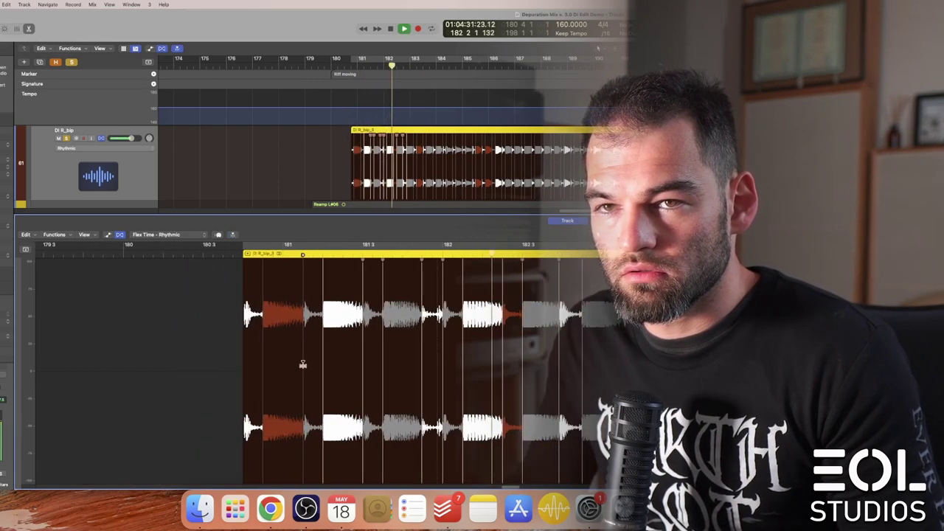
{"action": "key", "text": "space"}
{"action": "key", "text": "super+Right"}
{"action": "key", "text": "super+Right"}
{"action": "key", "text": "super+Right"}
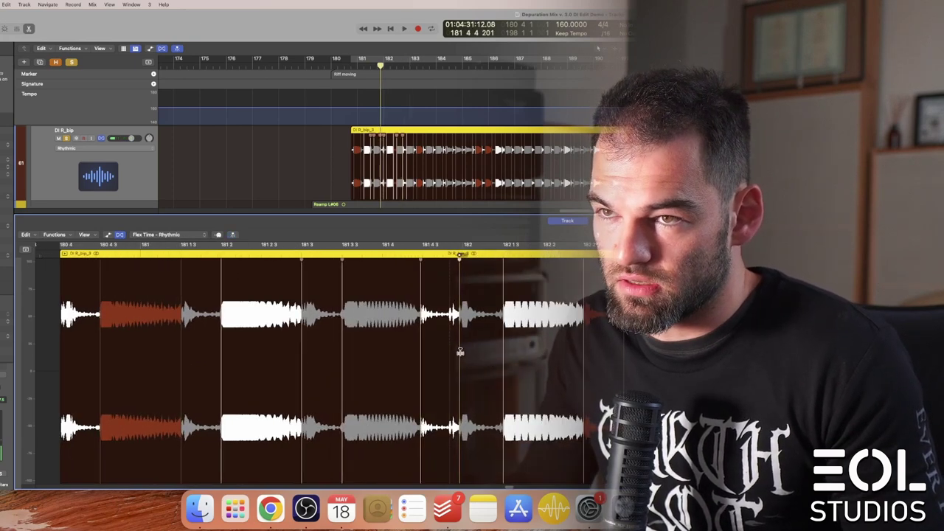
{"action": "key", "text": "space"}
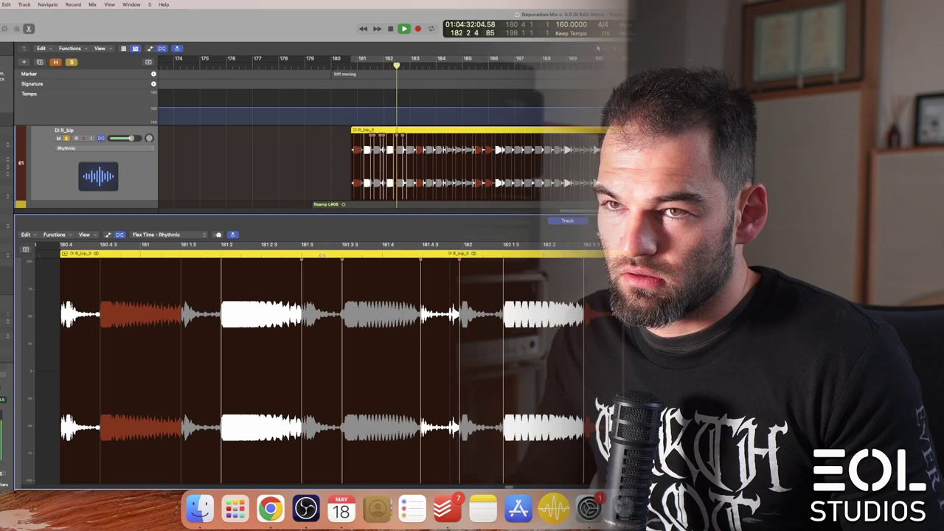
{"action": "key", "text": "space"}
{"action": "key", "text": "space"}
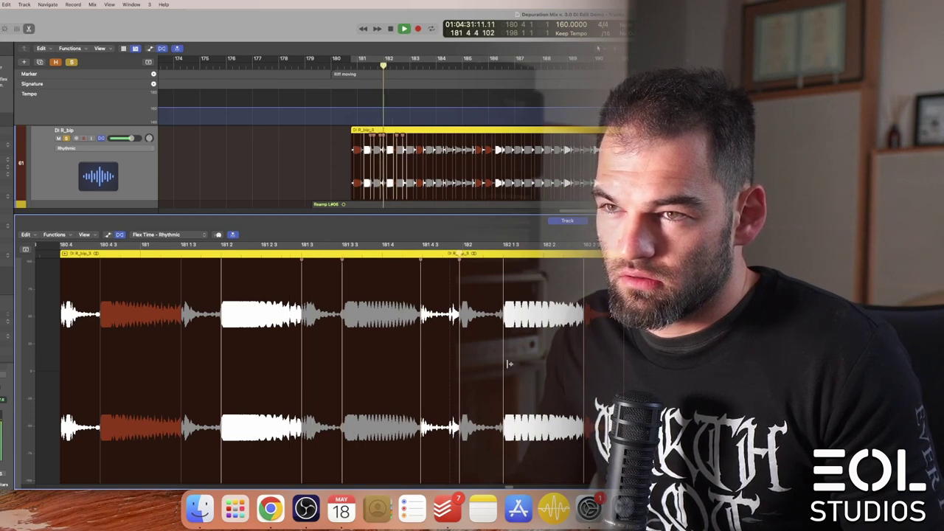
{"action": "key", "text": "space"}
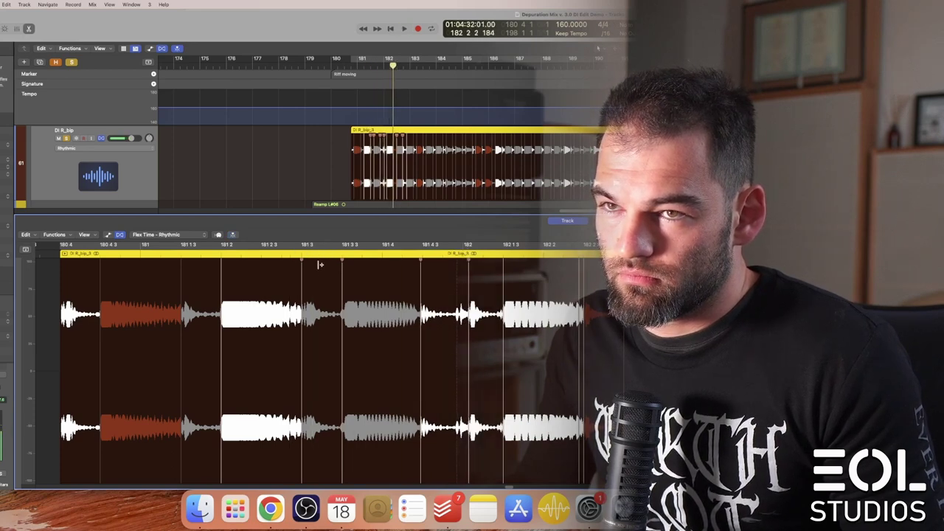
{"action": "key", "text": "space"}
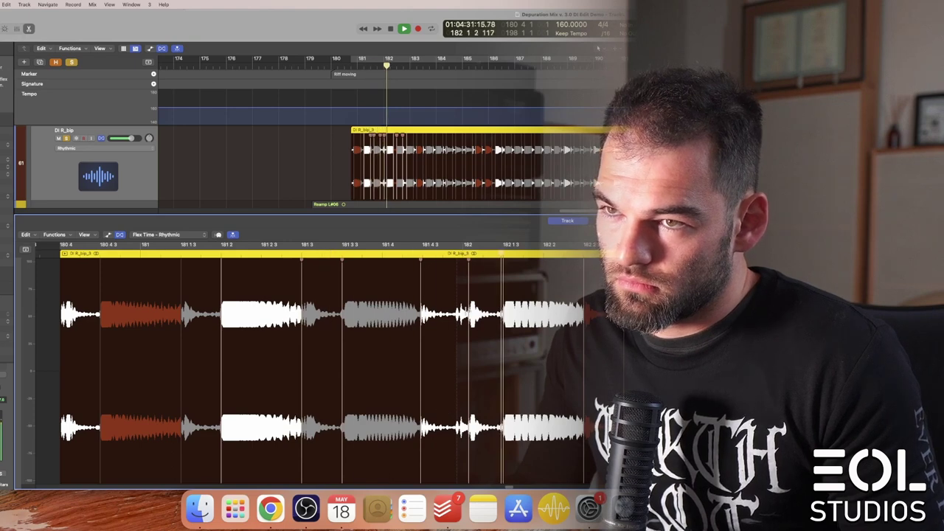
{"action": "key", "text": "space"}
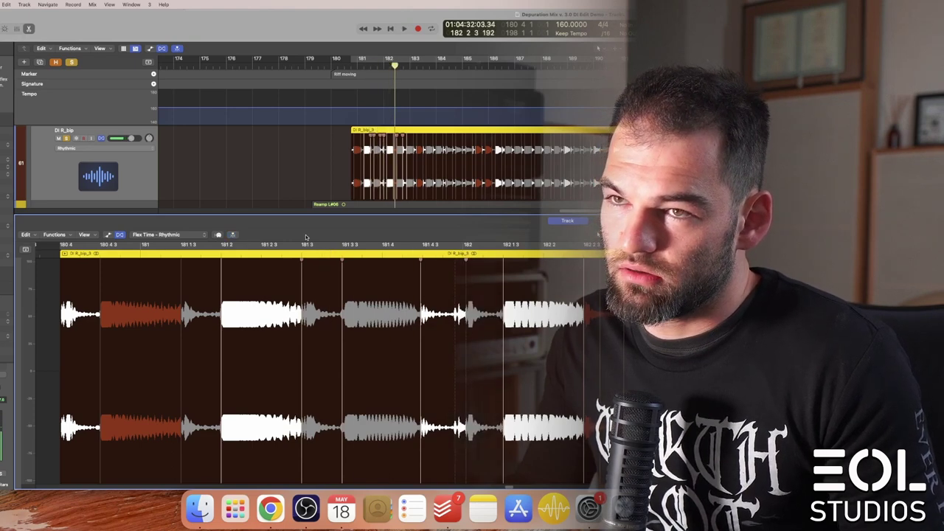
{"action": "key", "text": "space"}
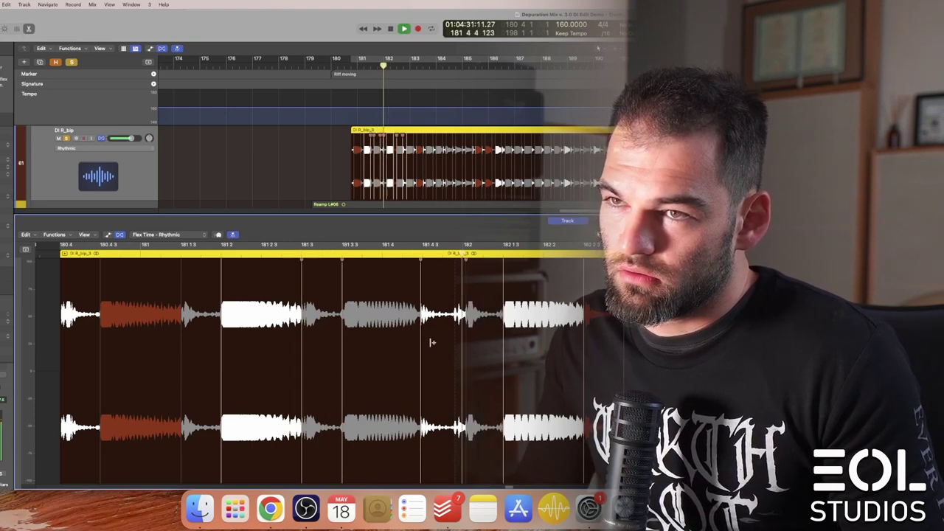
{"action": "key", "text": "space"}
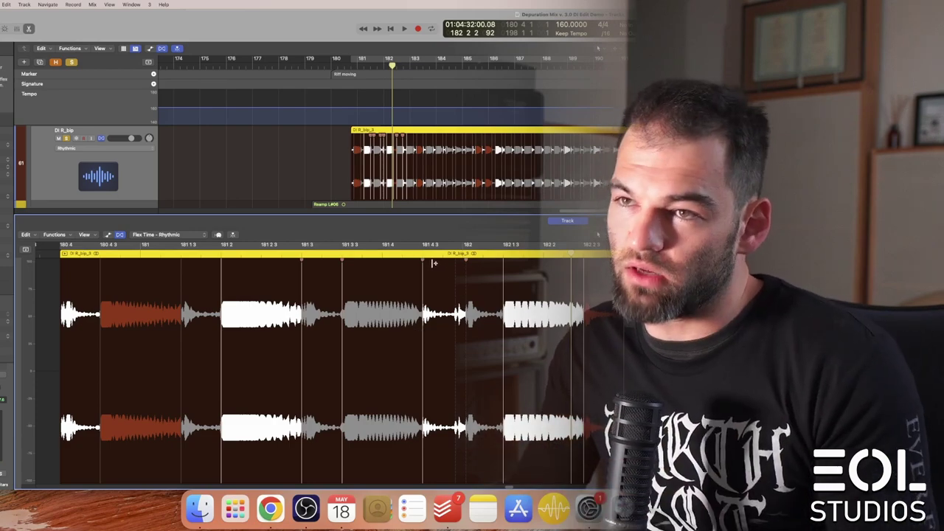
{"action": "key", "text": "space"}
{"action": "key", "text": "space"}
{"action": "key", "text": "space"}
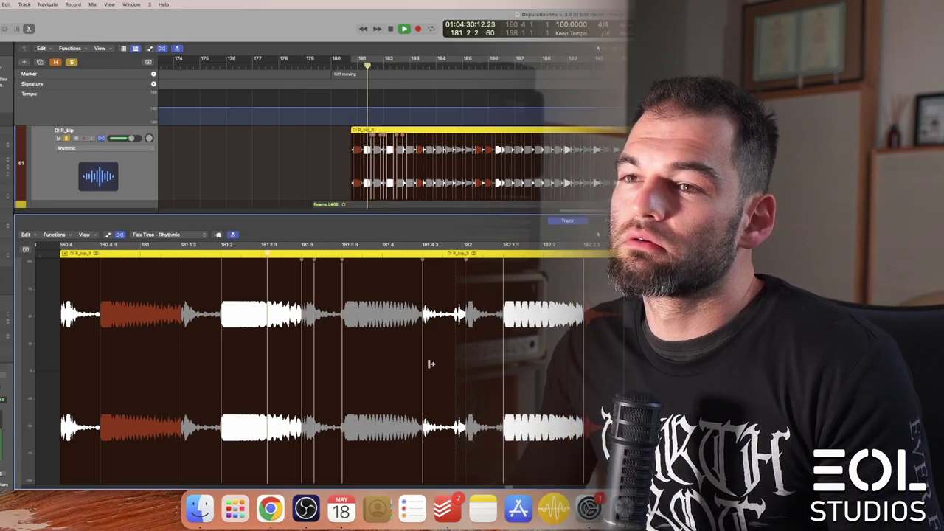
{"action": "key", "text": "space"}
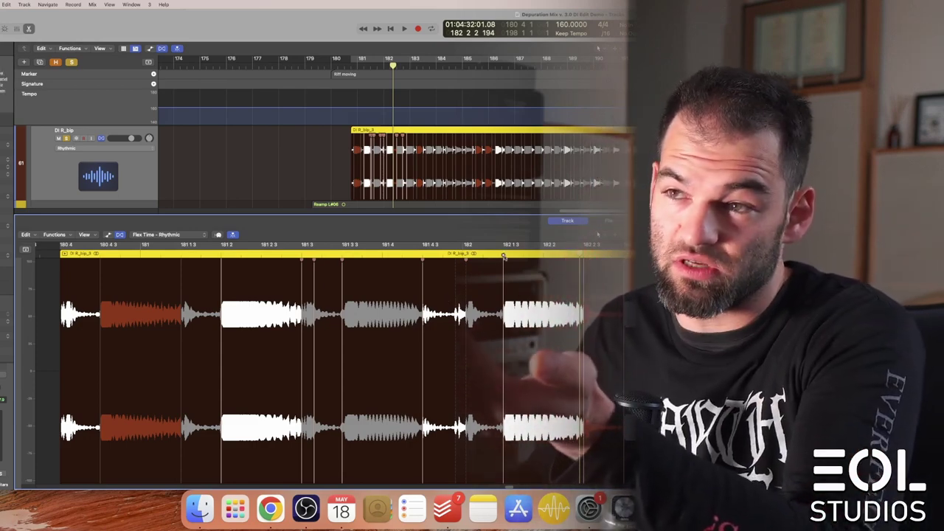
{"action": "left_click_drag", "start_coordinate": [503, 256], "coordinate": [467, 296]}
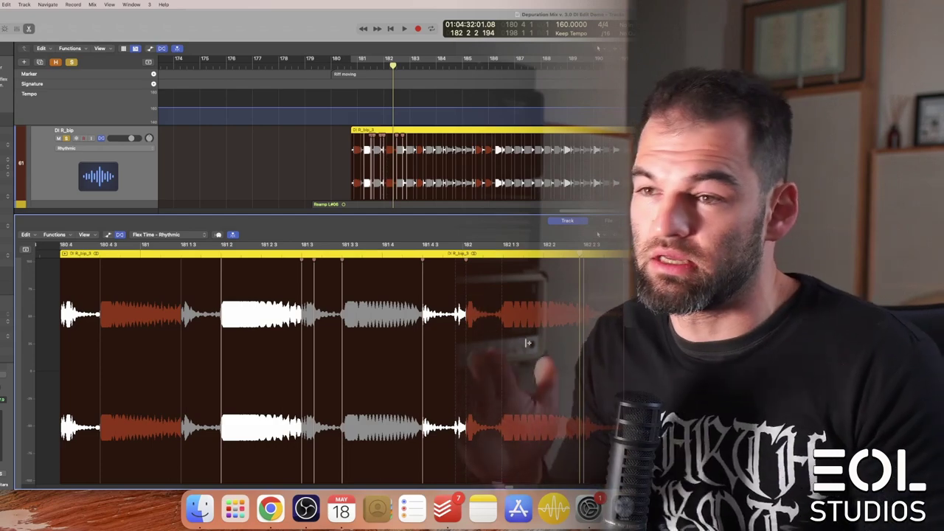
Undo the test stretch, zoom the editor out, and show the Mixer in the lower pane
{"action": "key", "text": "super+z"}
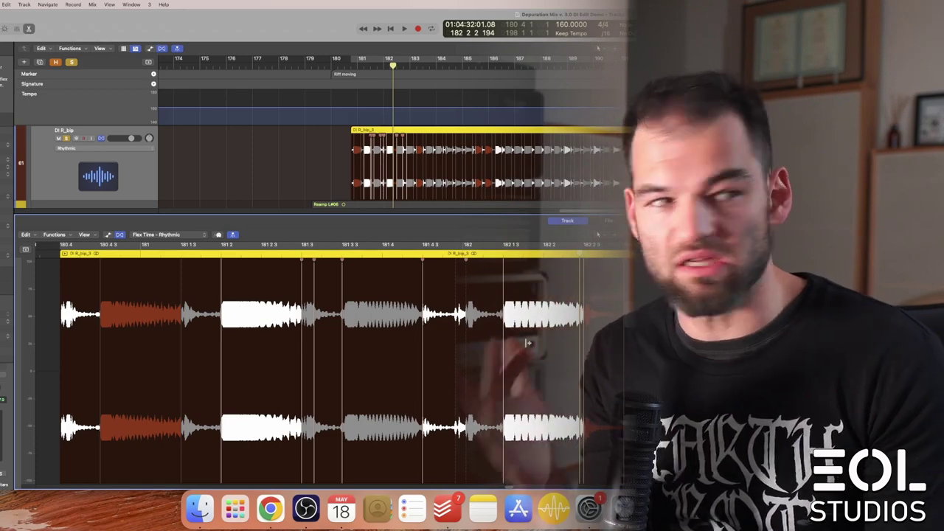
{"action": "key", "text": "super+Left"}
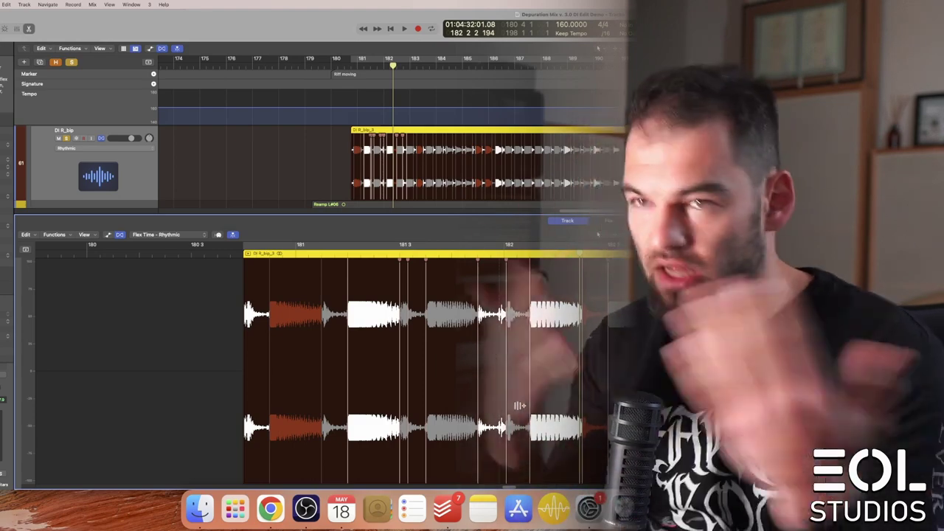
{"action": "key", "text": "x"}
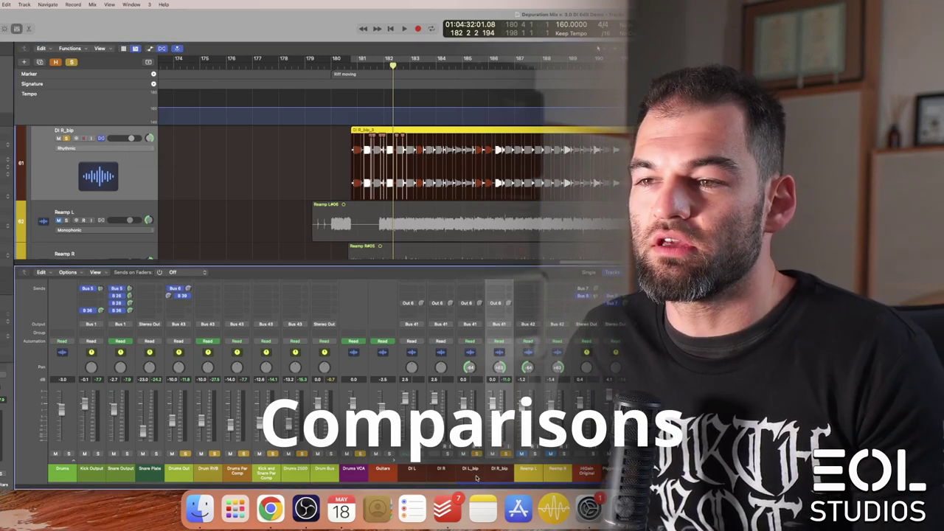
Close the Mixer, cycle bars 180 to 187, and play back the edited DI tracks
{"action": "key", "text": "x"}
{"action": "scroll", "coordinate": [395, 317], "scroll_direction": "up", "scroll_amount": 4}
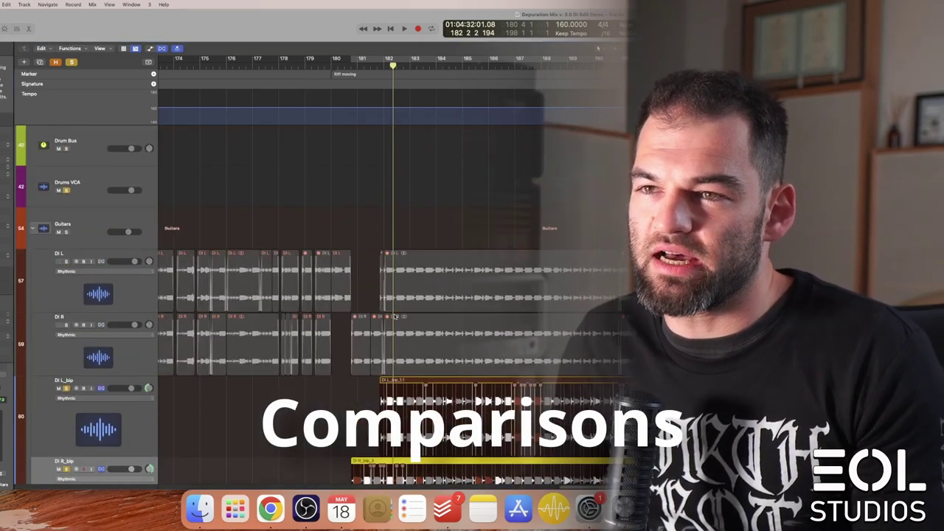
{"action": "left_click", "coordinate": [347, 74]}
{"action": "scroll", "coordinate": [384, 295], "scroll_direction": "down", "scroll_amount": 3}
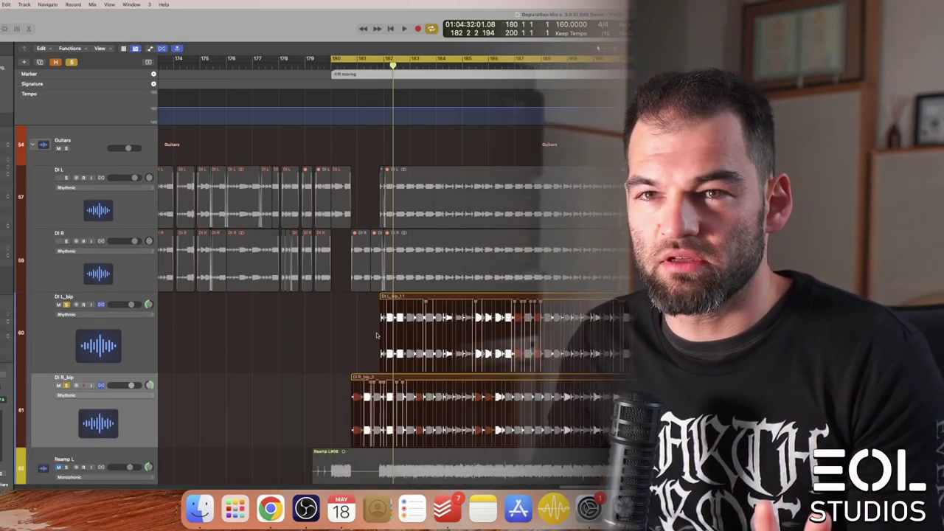
{"action": "key", "text": "space"}
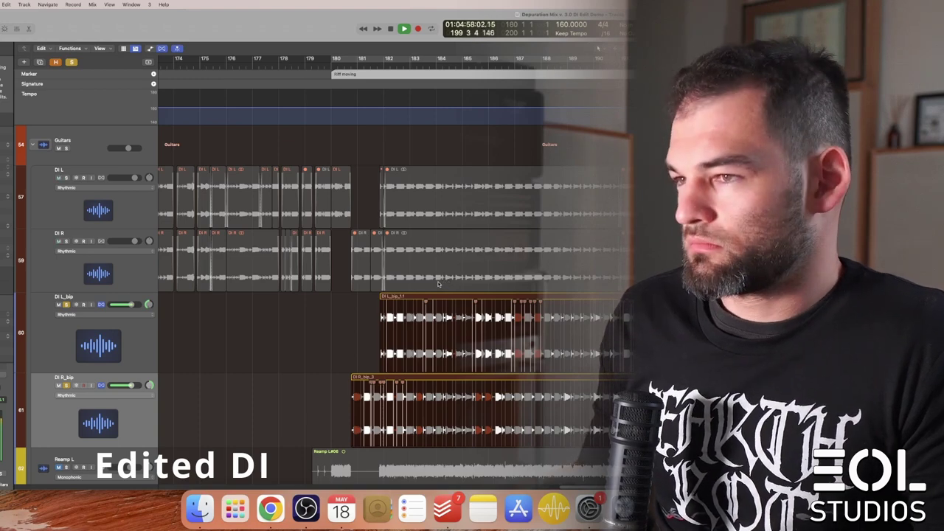
{"action": "key", "text": "space"}
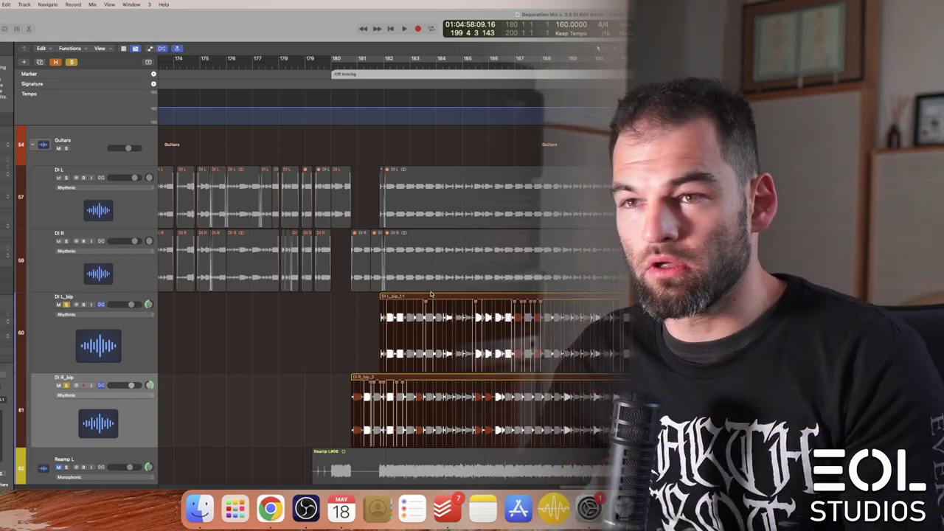
{"action": "left_click_drag", "start_coordinate": [74, 378], "coordinate": [74, 296]}
{"action": "left_click", "coordinate": [73, 222], "text": "shift"}
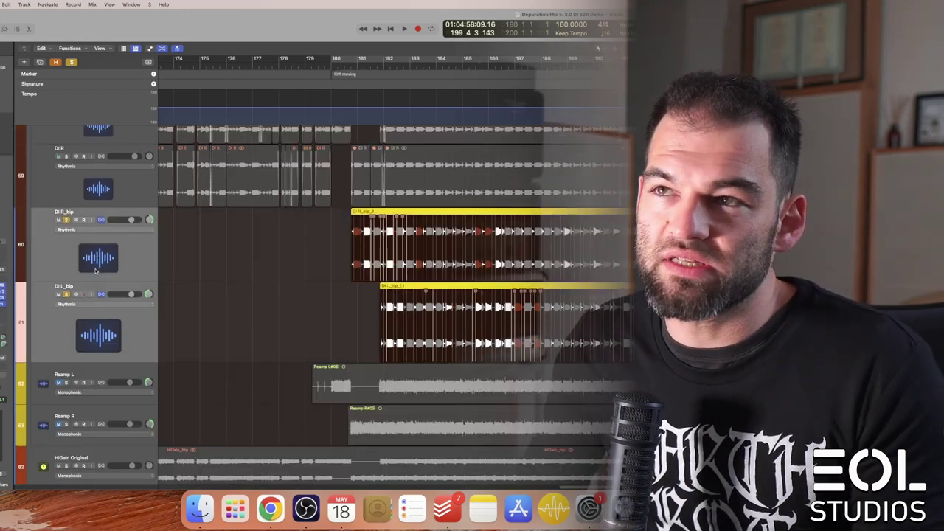
{"action": "key", "text": "c"}
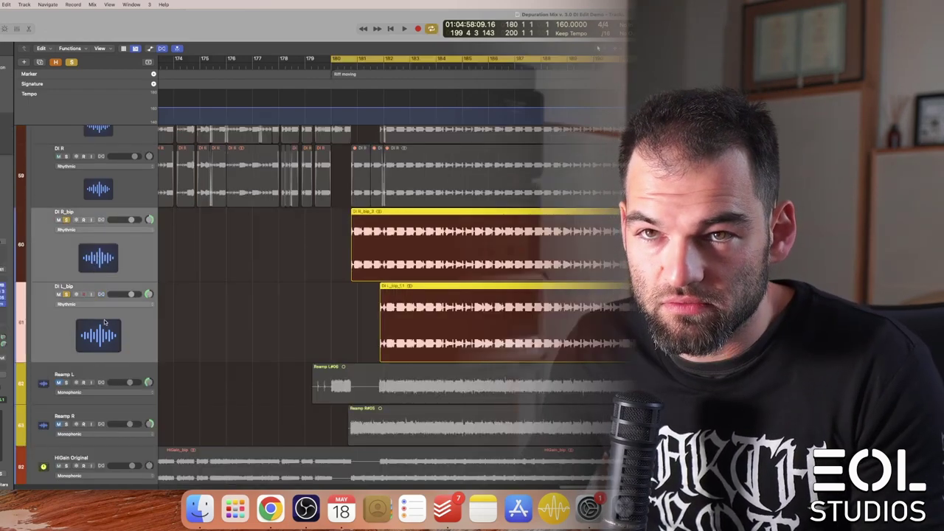
{"action": "key", "text": "space"}
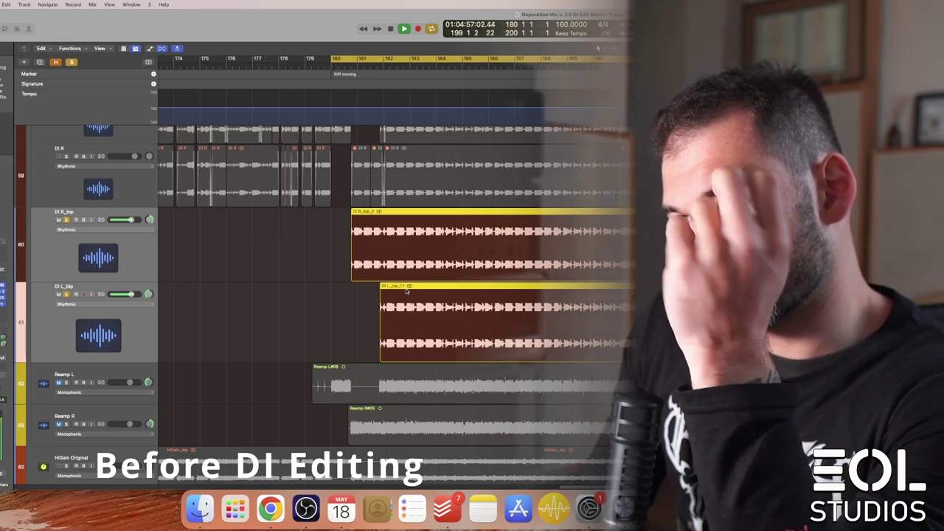
{"action": "key", "text": "space"}
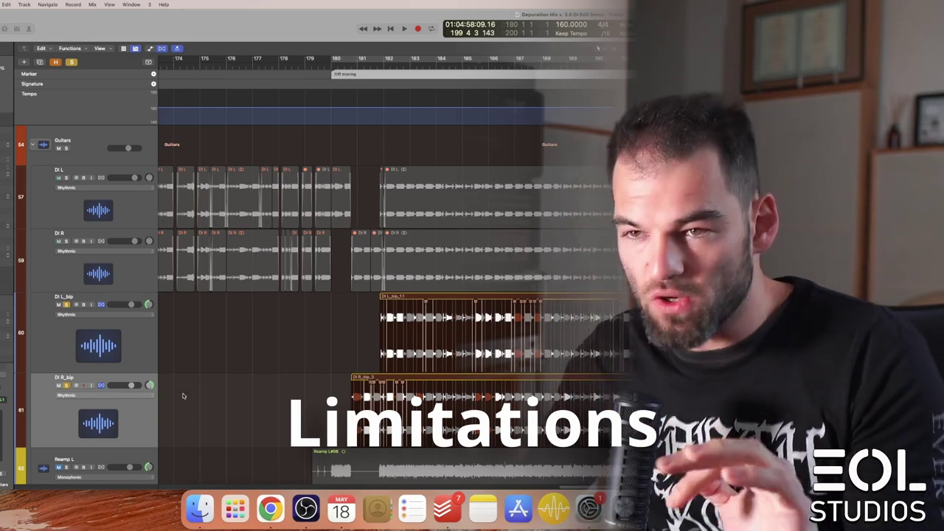
Move the DI L_bip track below DI R_bip in the track list
{"action": "scroll", "coordinate": [247, 371], "scroll_direction": "down", "scroll_amount": 5}
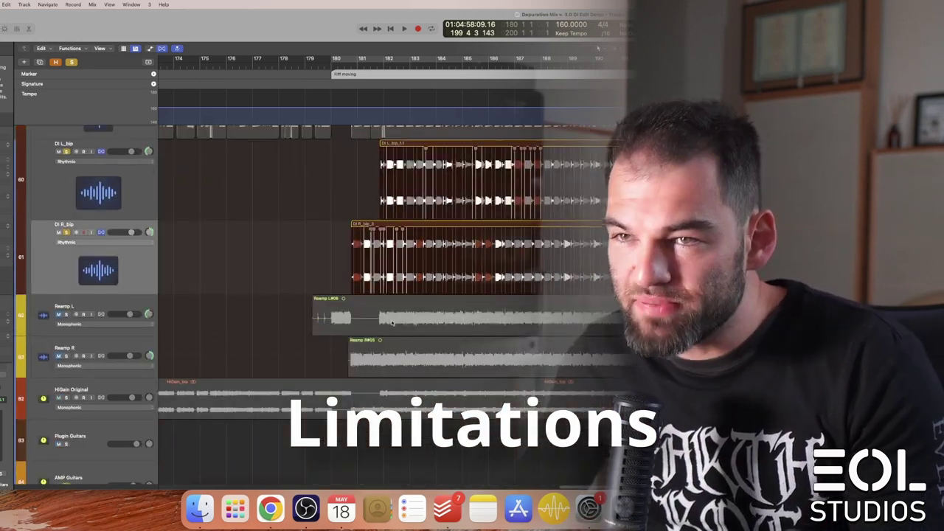
{"action": "left_click", "coordinate": [413, 317]}
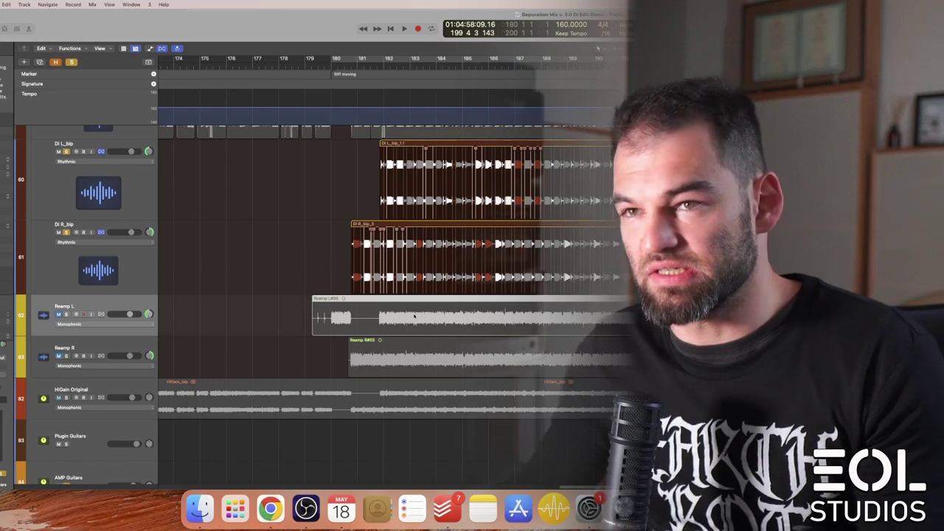
{"action": "scroll", "coordinate": [435, 327], "scroll_direction": "up", "scroll_amount": 2}
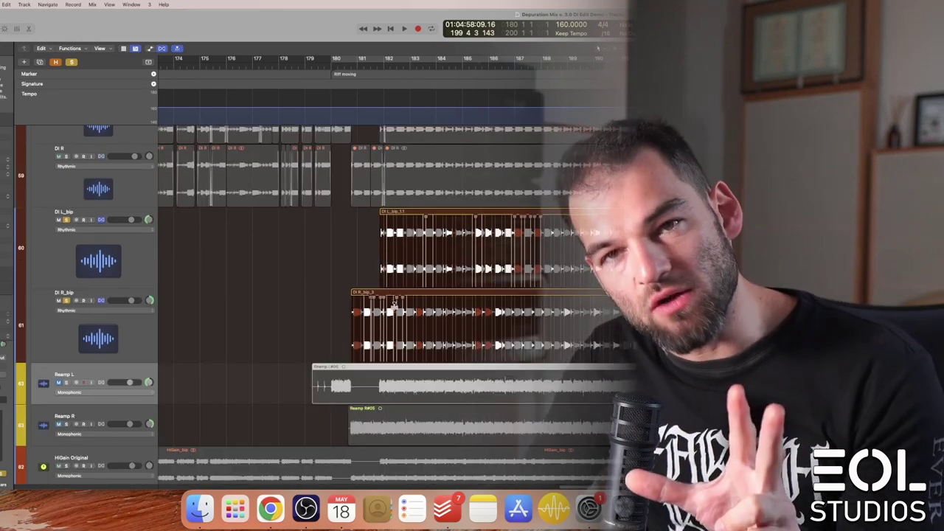
{"action": "left_click_drag", "start_coordinate": [99, 260], "coordinate": [132, 368]}
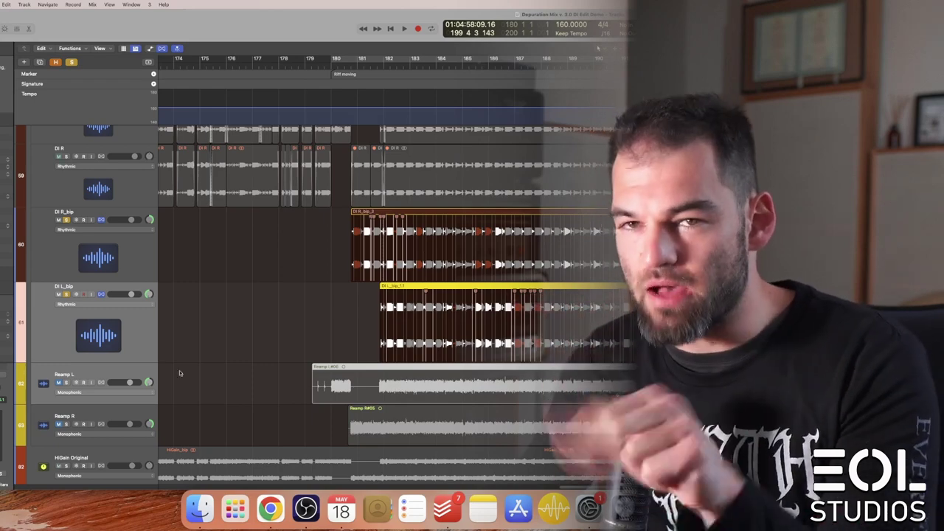
{"action": "left_click", "coordinate": [124, 372]}
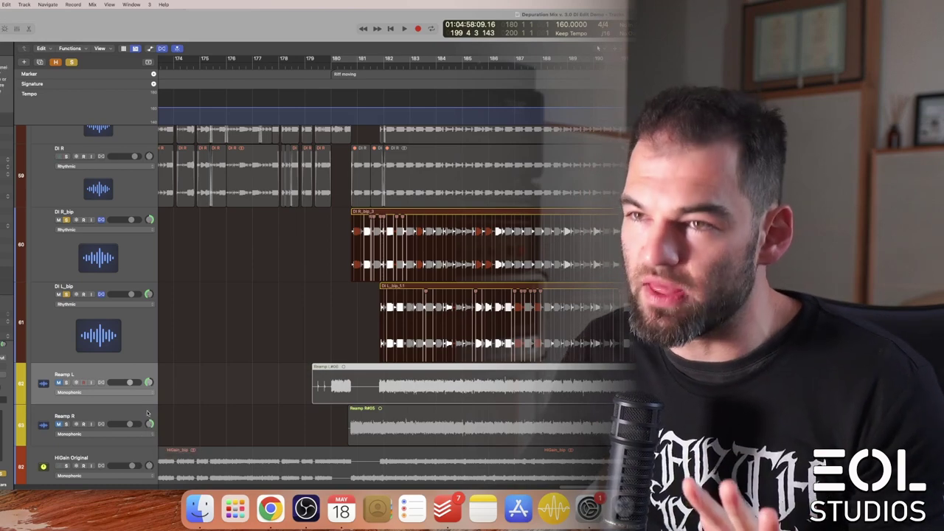
Select the DI L_bip track and region, and show its Clairvoyant Amp Suite plug-in window
{"action": "left_click", "coordinate": [285, 314]}
{"action": "left_click_drag", "start_coordinate": [306, 317], "coordinate": [367, 325]}
{"action": "left_click", "coordinate": [78, 339]}
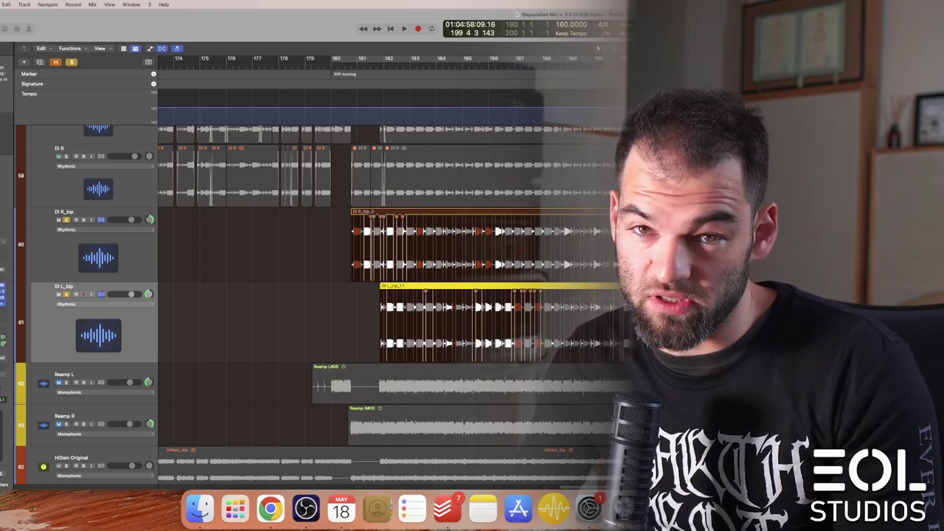
{"action": "key", "text": "v"}
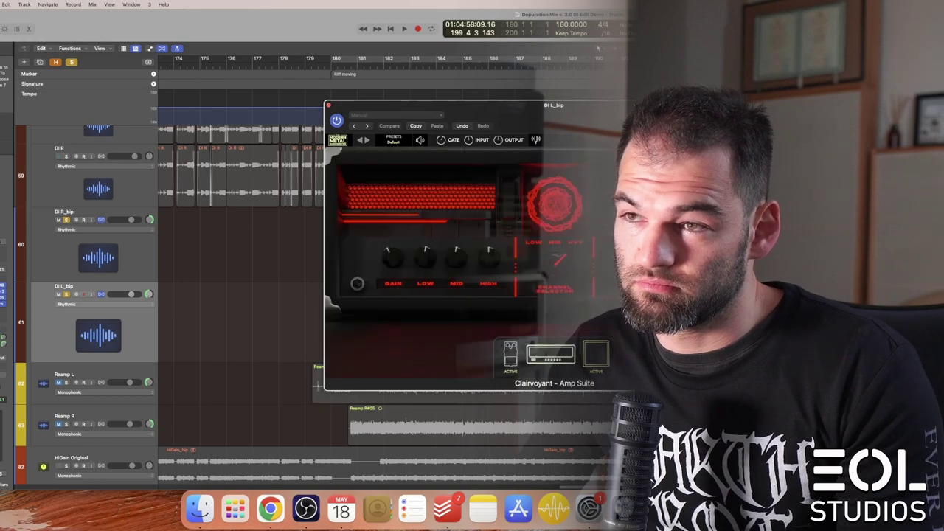
{"action": "left_click", "coordinate": [327, 105]}
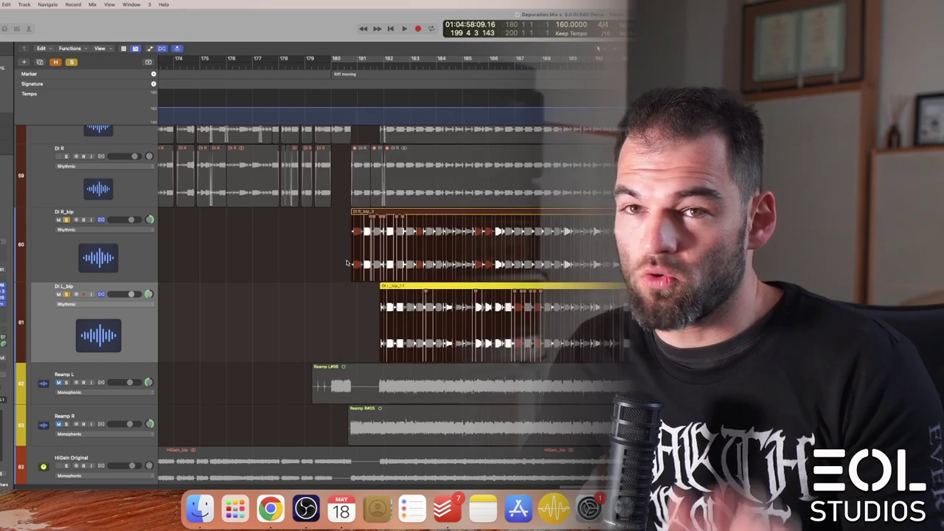